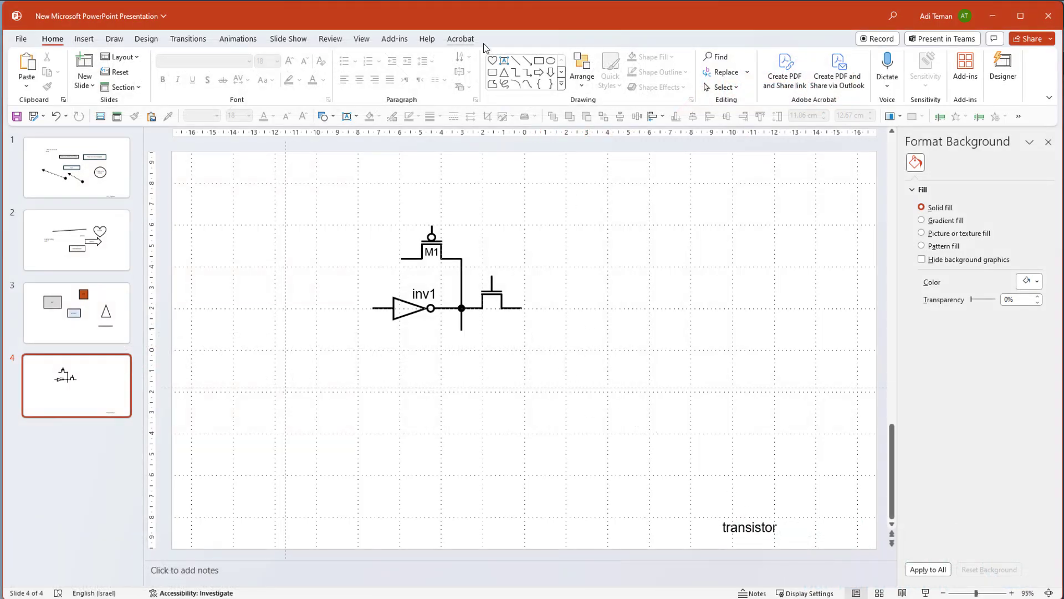
Step: Draw a Heart outline enclosing the inv1/M1 circuit on slide 4, then open Save As
{"action": "left_click", "coordinate": [493, 61]}
{"action": "left_click_drag", "start_coordinate": [365, 185], "coordinate": [599, 427]}
{"action": "left_click_drag", "start_coordinate": [551, 368], "coordinate": [518, 359]}
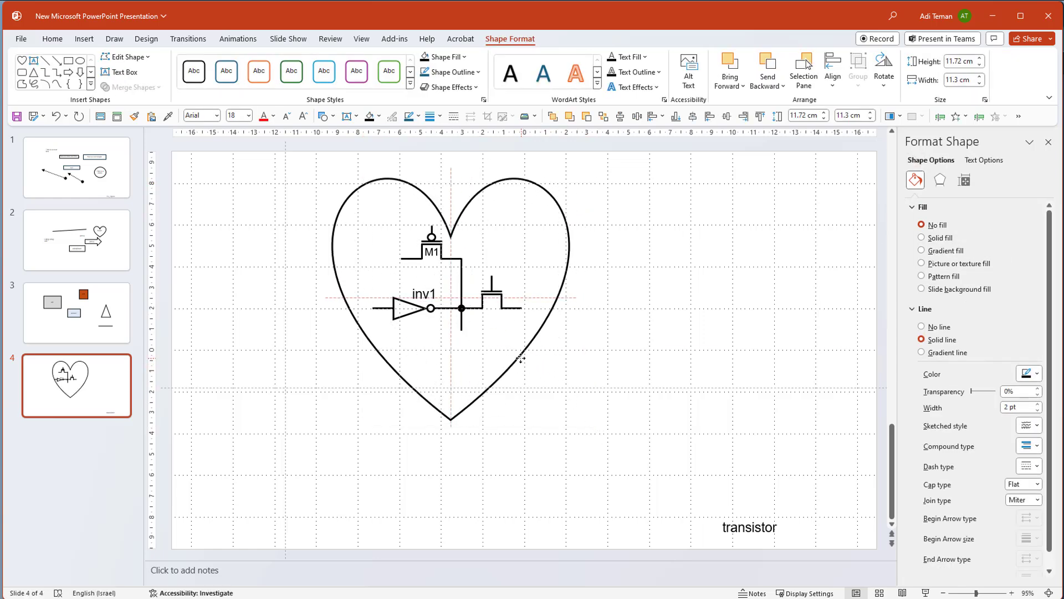
{"action": "left_click", "coordinate": [635, 354]}
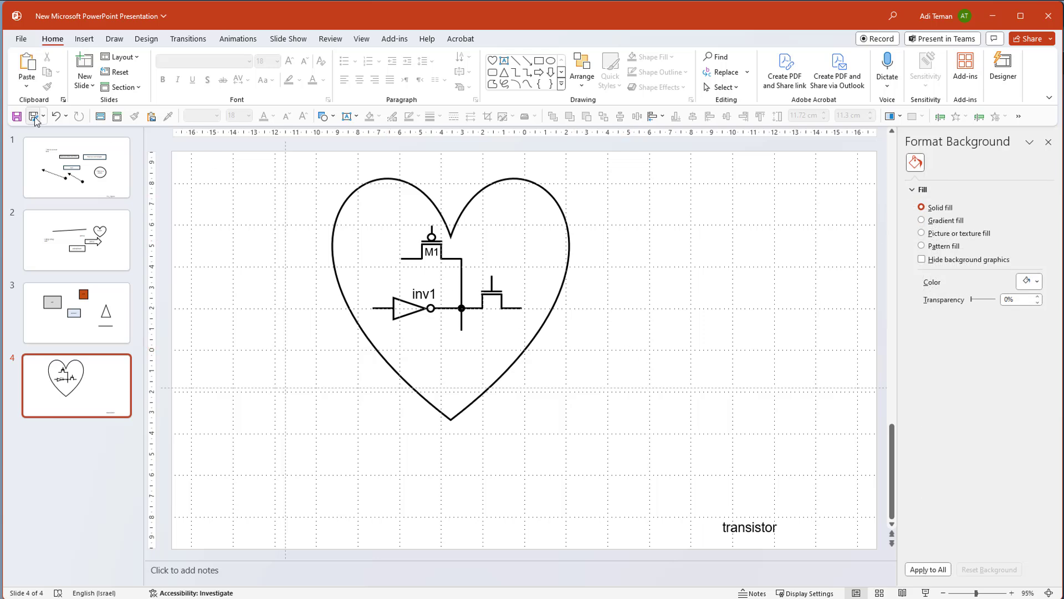
{"action": "double_click", "coordinate": [751, 523]}
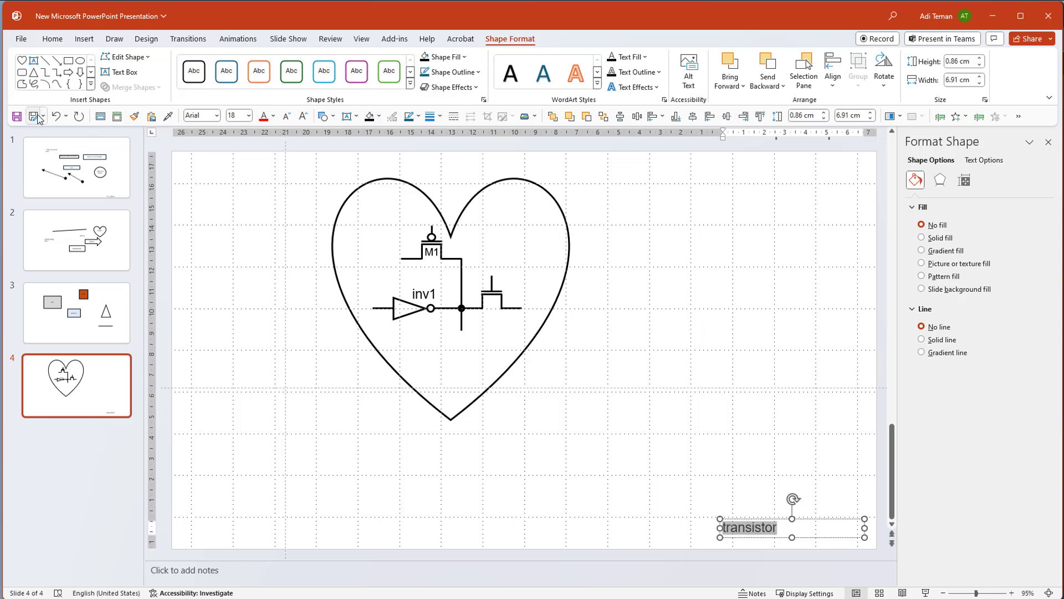
{"action": "key", "text": "F12"}
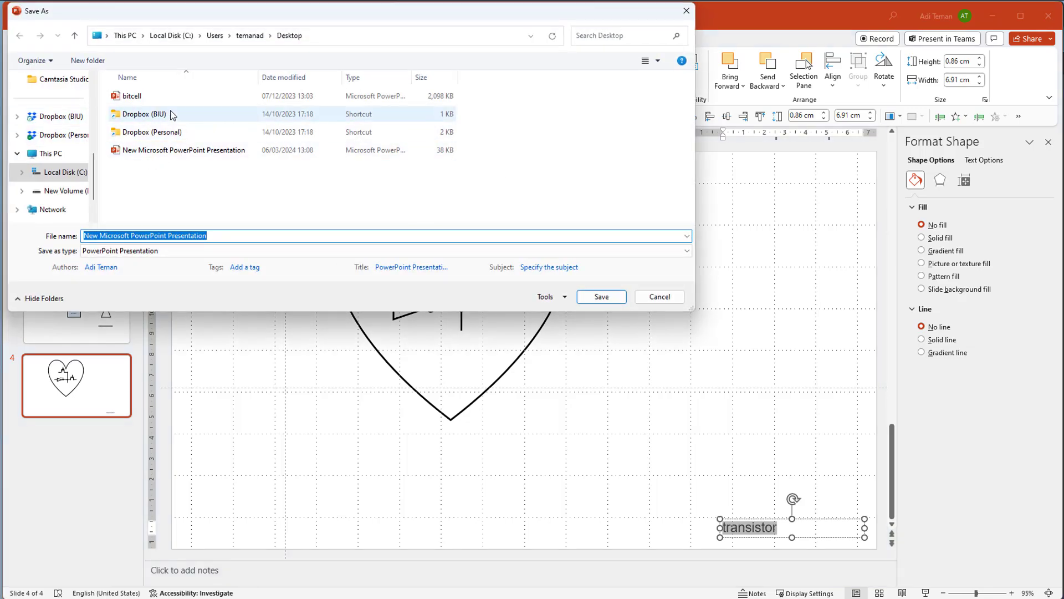
Step: Set the save format to PDF and export only the current slide
{"action": "left_click", "coordinate": [199, 252]}
{"action": "left_click", "coordinate": [198, 292]}
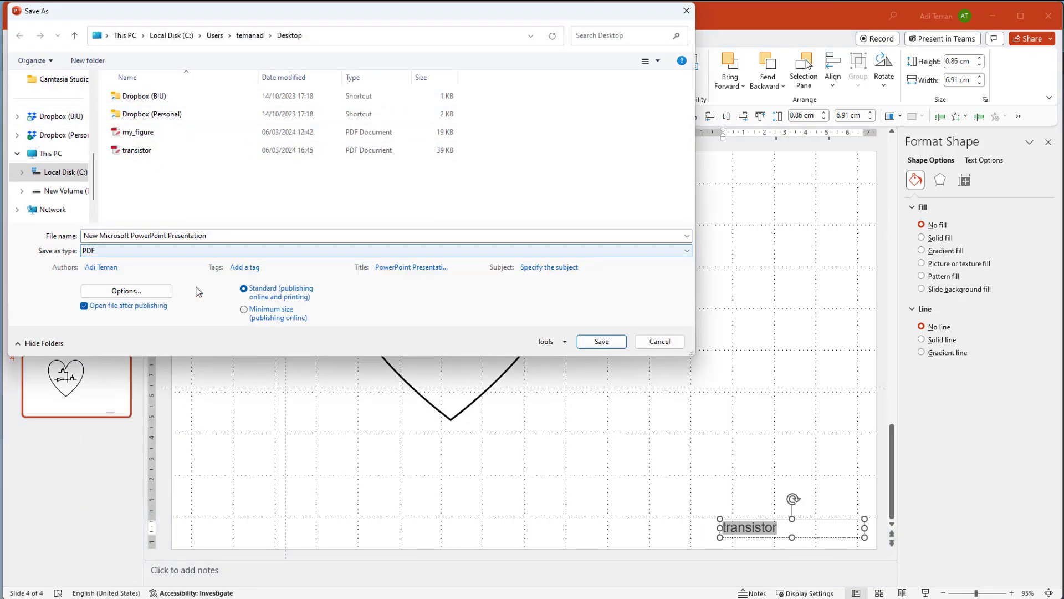
{"action": "left_click", "coordinate": [129, 291]}
{"action": "left_click", "coordinate": [304, 93]}
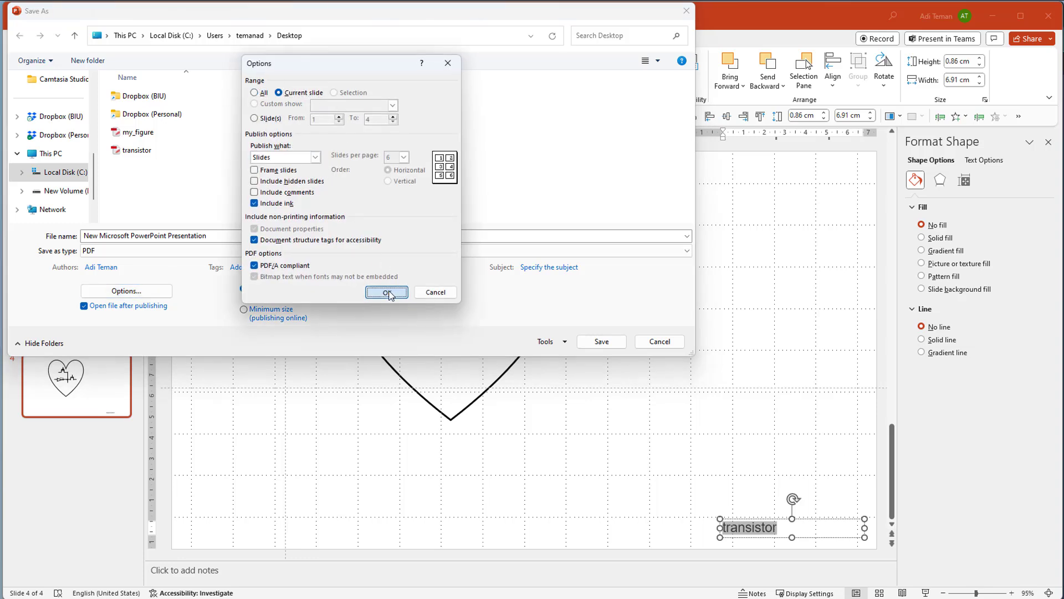
{"action": "left_click", "coordinate": [386, 292]}
Step: Save it to the Desktop as 'transistor', replacing the existing PDF
{"action": "left_click", "coordinate": [287, 237]}
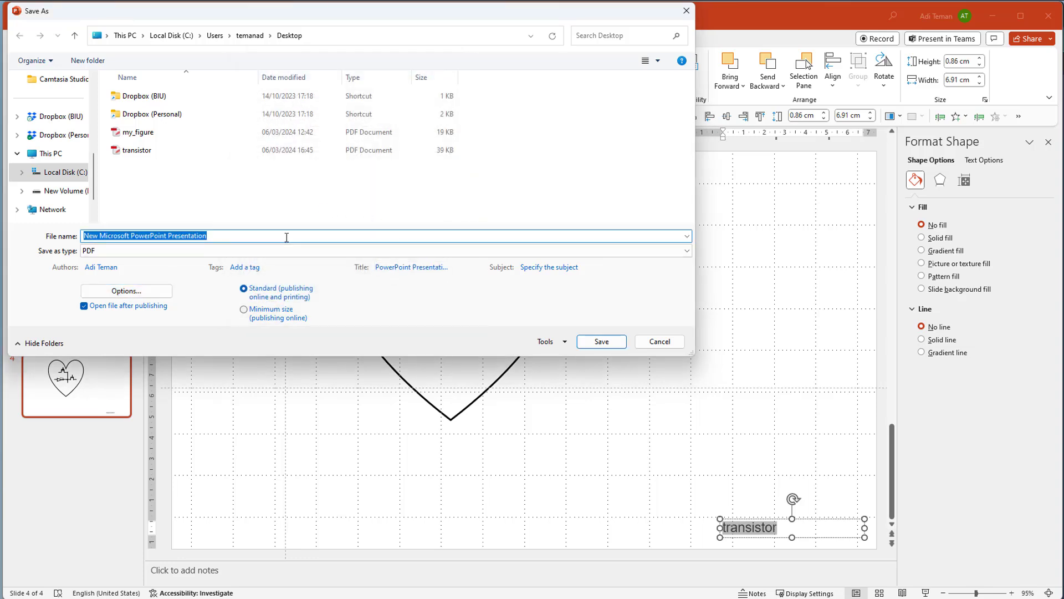
{"action": "type", "text": "transistor"}
{"action": "left_click", "coordinate": [602, 342]}
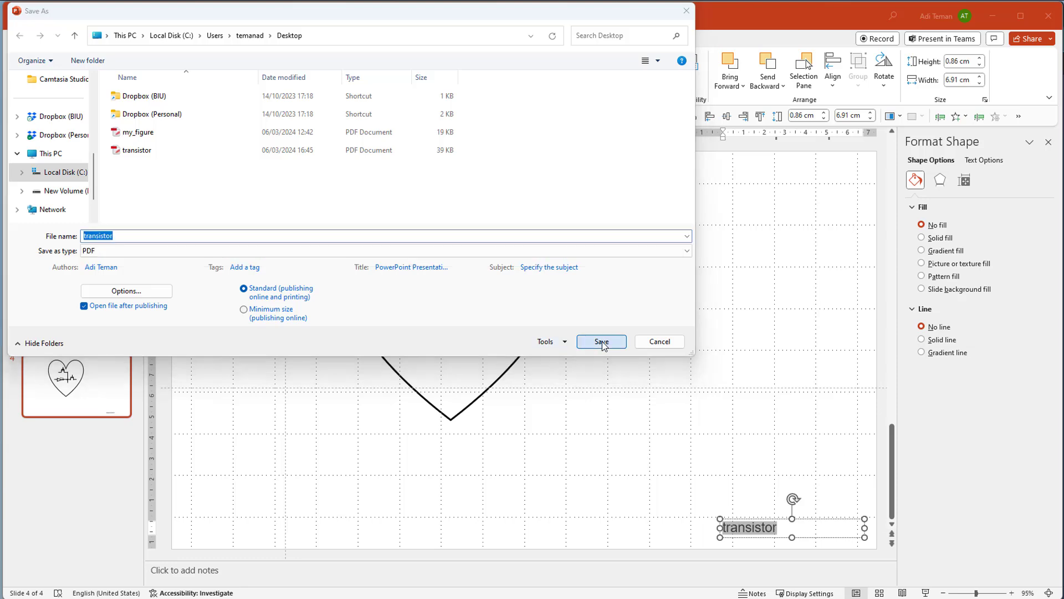
{"action": "left_click", "coordinate": [621, 307]}
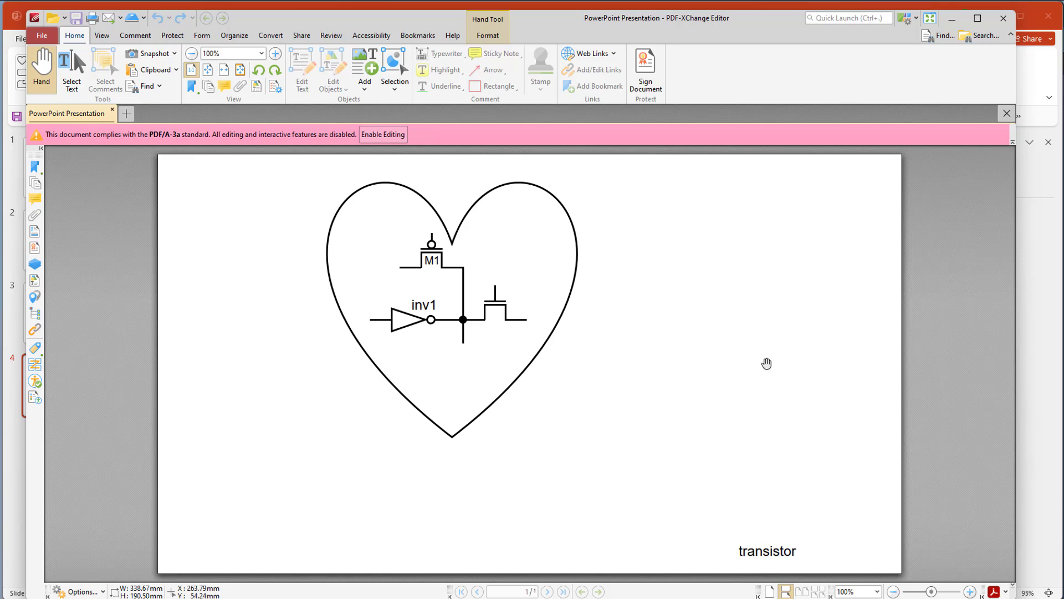
Step: Close PDF-XChange Editor after checking the heart-wrapped circuit in the exported PDF
{"action": "left_click", "coordinate": [1011, 22]}
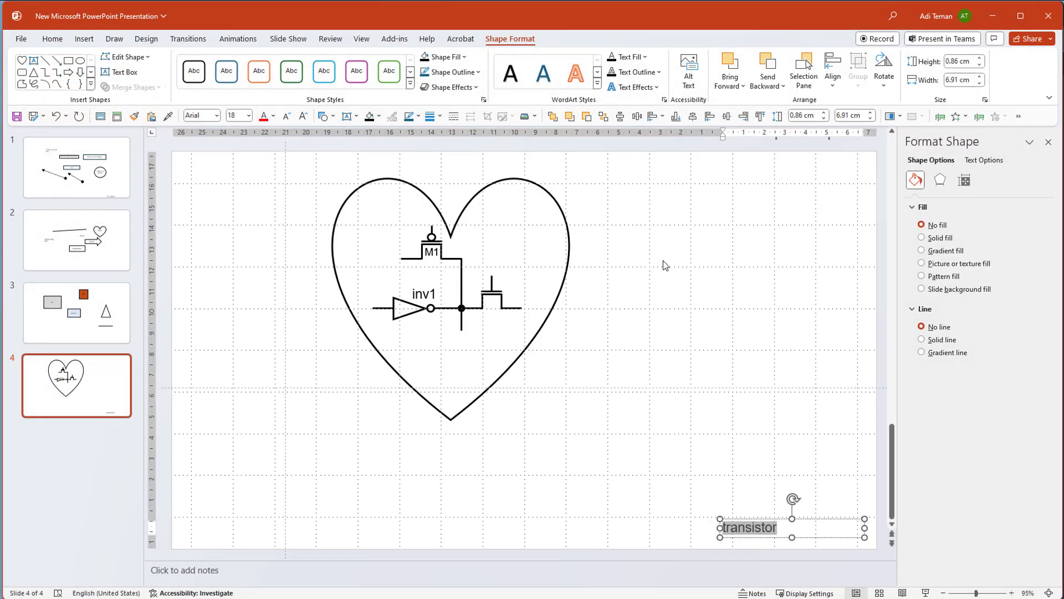
Step: Switch from PowerPoint to the Overleaf LaTeX Tutorial project in Chrome
{"action": "key", "text": "alt+Tab"}
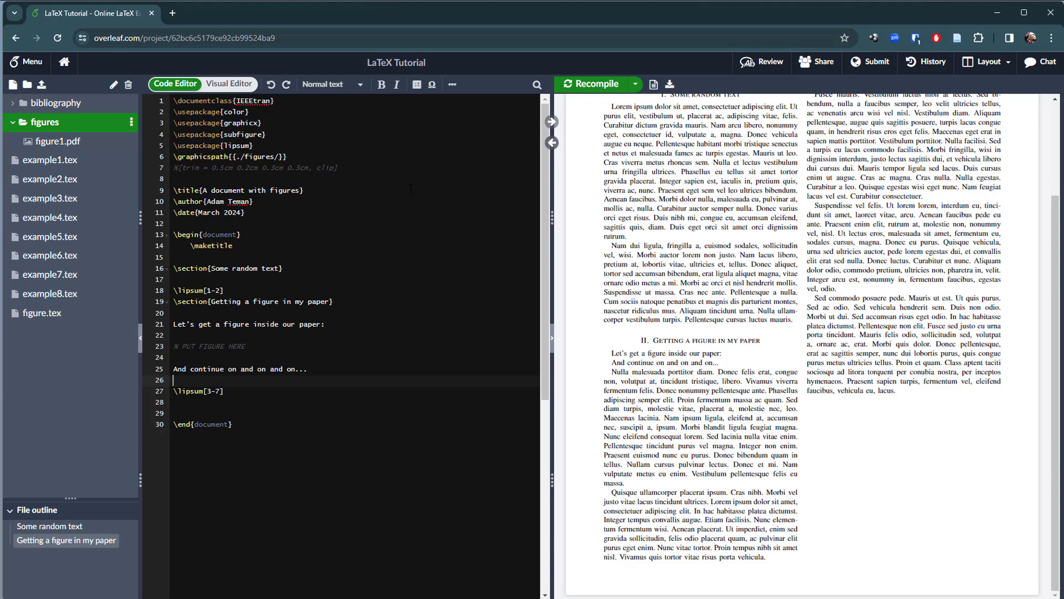
Step: Insert a figure environment including figures/figure1.pdf below the PUT FIGURE HERE comment
{"action": "left_click", "coordinate": [594, 83]}
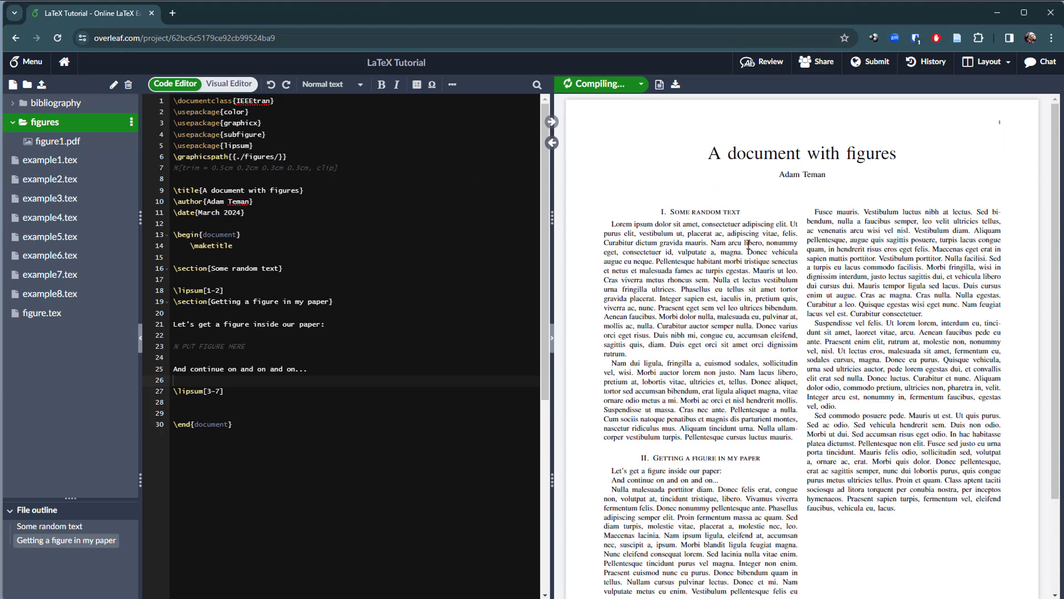
{"action": "scroll", "coordinate": [808, 176], "scroll_direction": "up", "scroll_amount": 3}
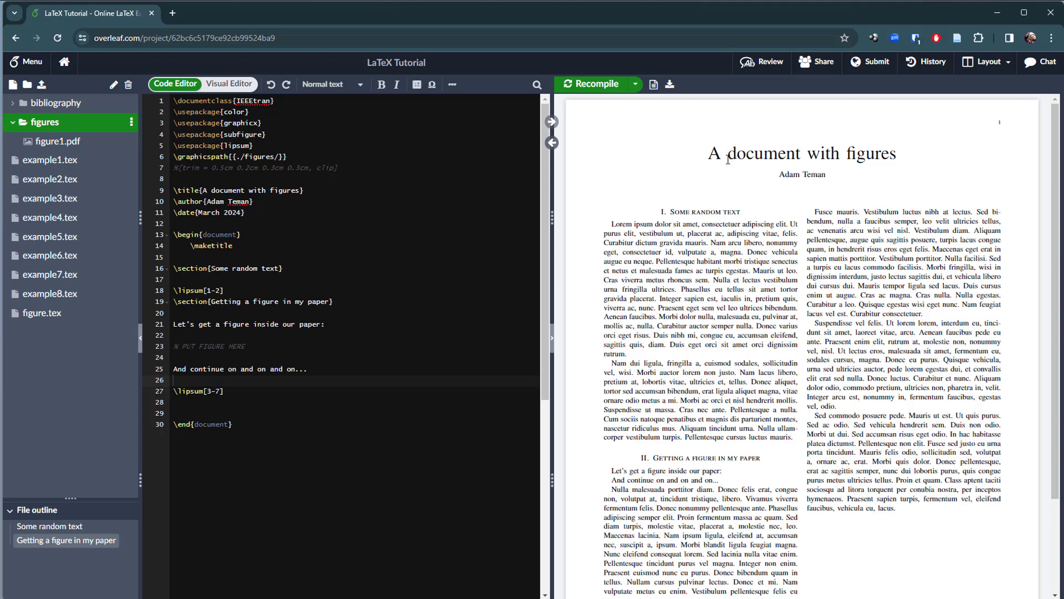
{"action": "scroll", "coordinate": [755, 173], "scroll_direction": "down", "scroll_amount": 2}
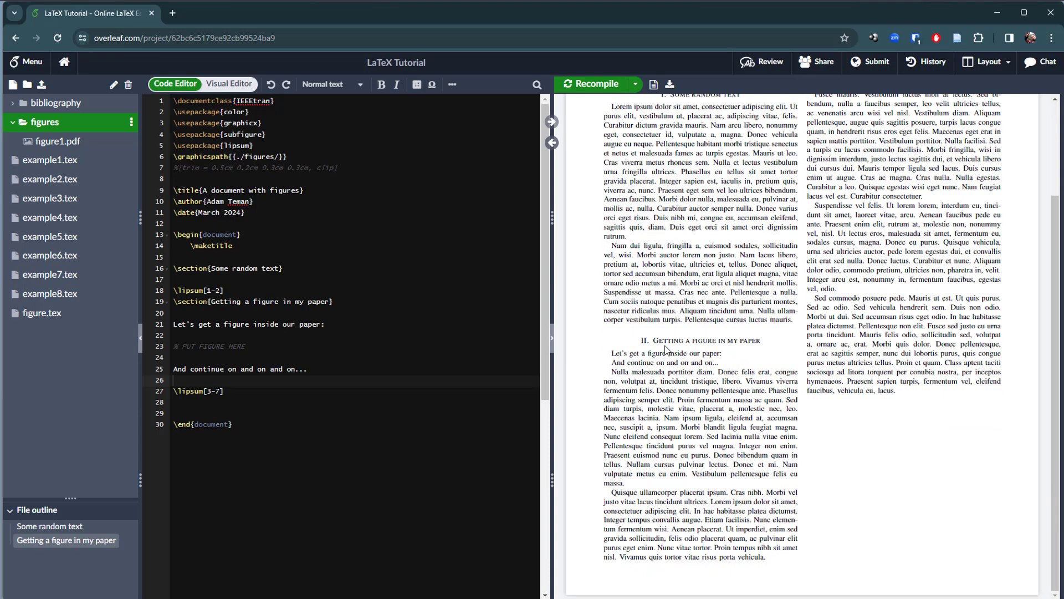
{"action": "left_click", "coordinate": [265, 344]}
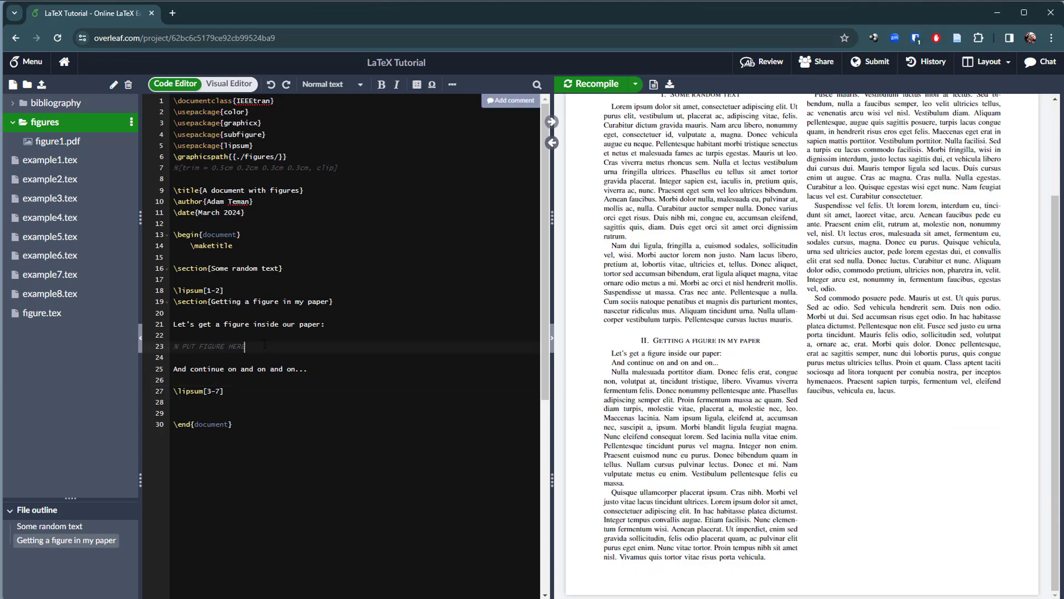
{"action": "key", "text": "Return"}
{"action": "type", "text": "\\"}
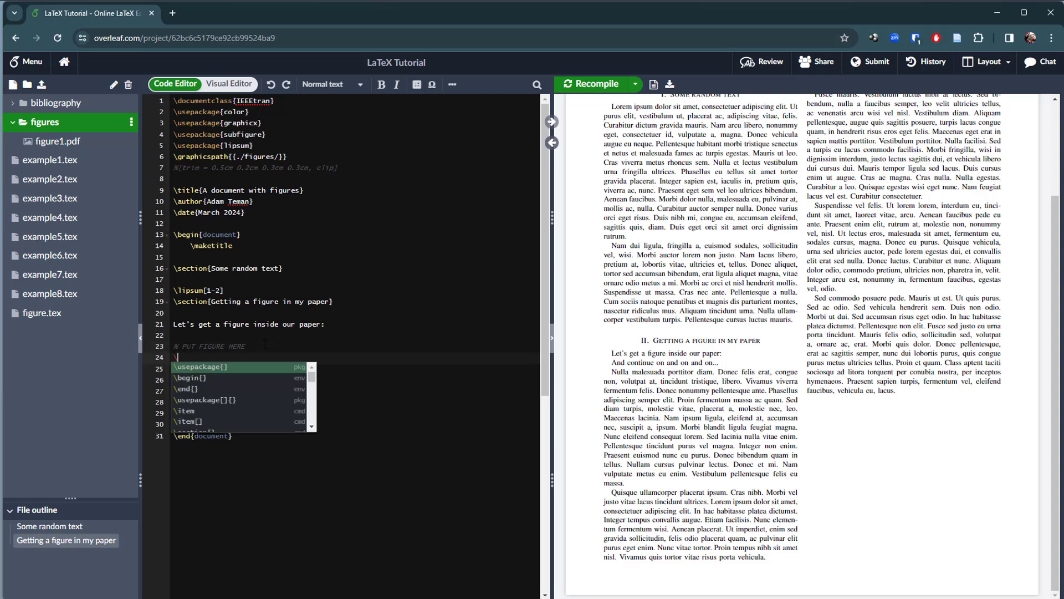
{"action": "type", "text": "begin{fig"}
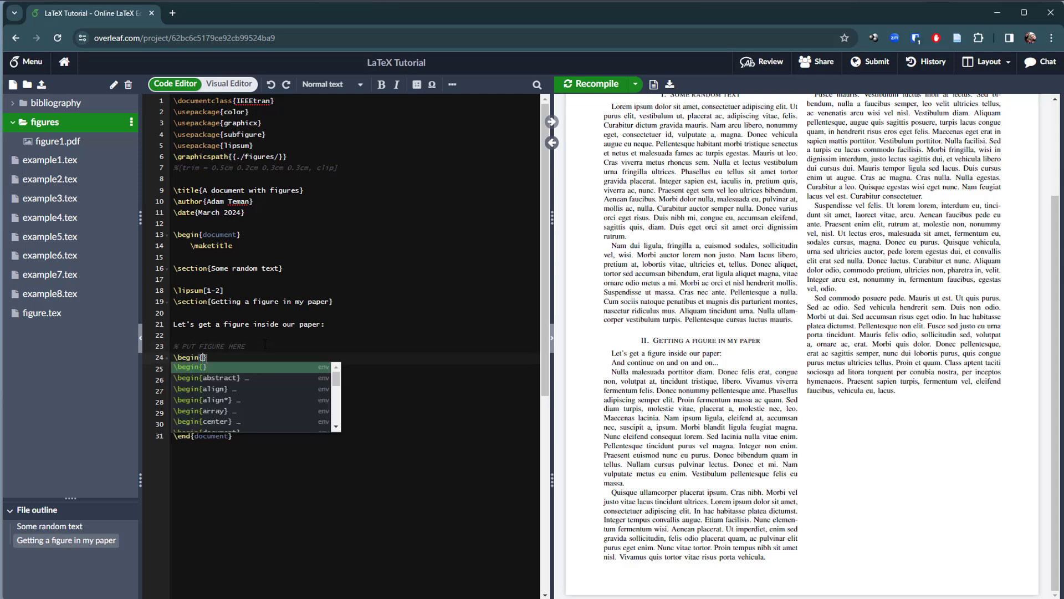
{"action": "key", "text": "Return"}
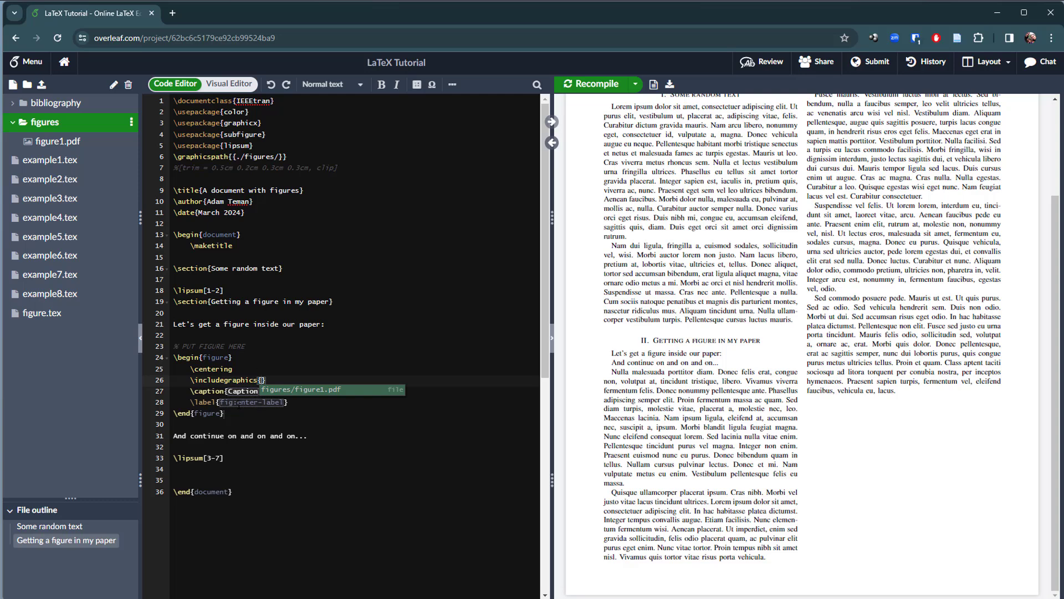
{"action": "left_click", "coordinate": [303, 345]}
{"action": "left_click", "coordinate": [262, 380]}
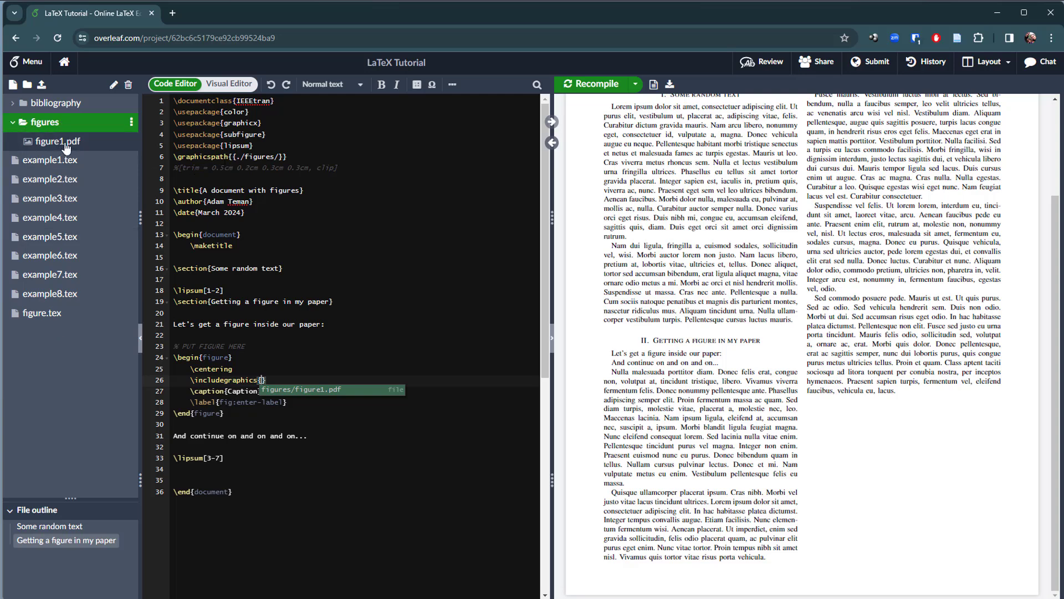
{"action": "left_click", "coordinate": [283, 391]}
Step: Recompile so the PDF shows the ellipse as Fig. 1
{"action": "left_click", "coordinate": [590, 84]}
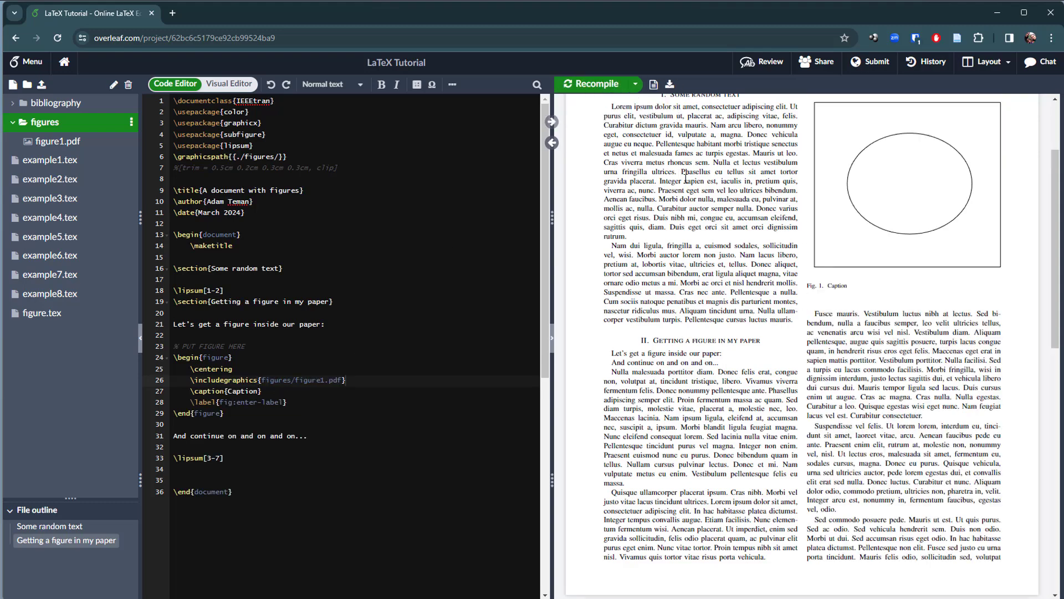
{"action": "scroll", "coordinate": [901, 258], "scroll_direction": "up", "scroll_amount": 3}
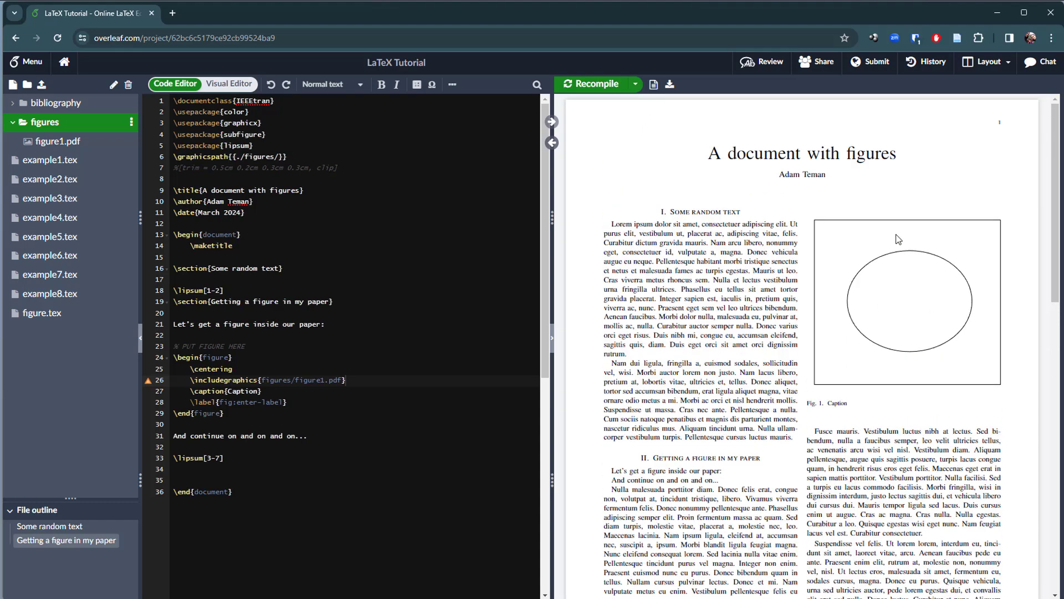
{"action": "left_click", "coordinate": [34, 65]}
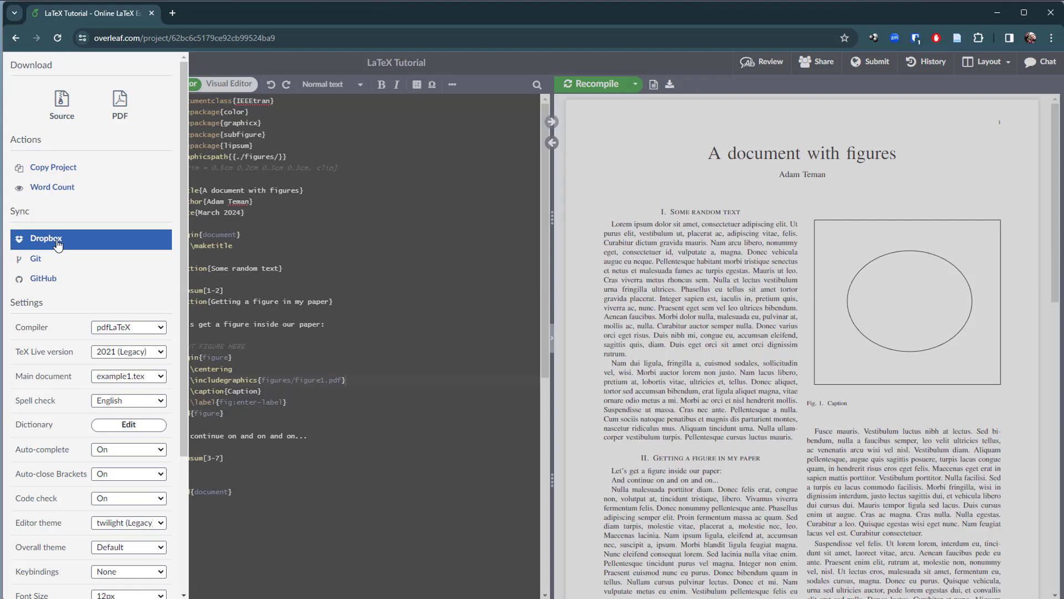
{"action": "left_click", "coordinate": [58, 245]}
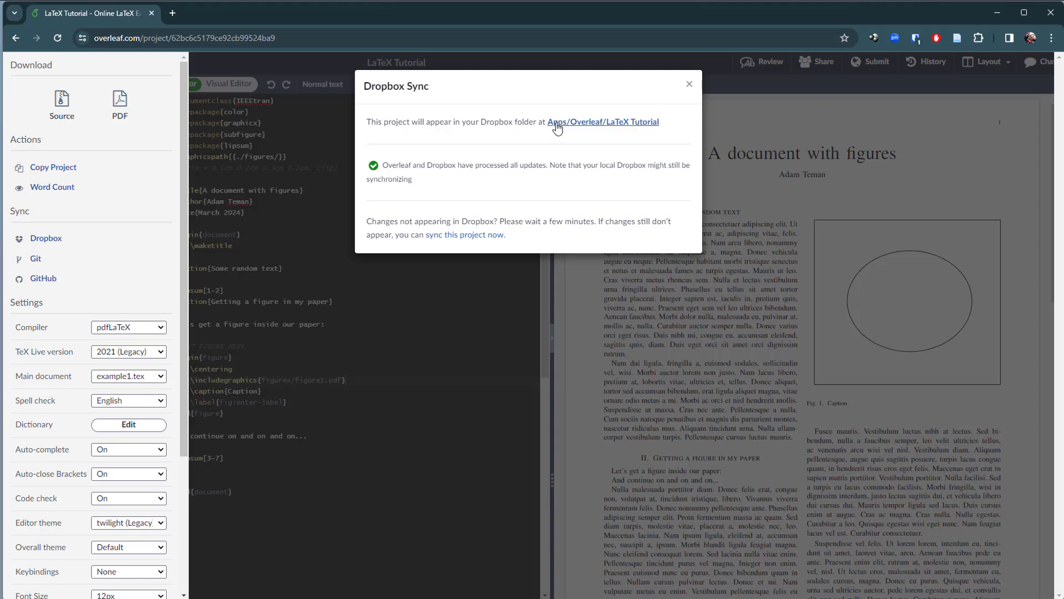
{"action": "left_click", "coordinate": [689, 84]}
{"action": "left_click", "coordinate": [431, 394]}
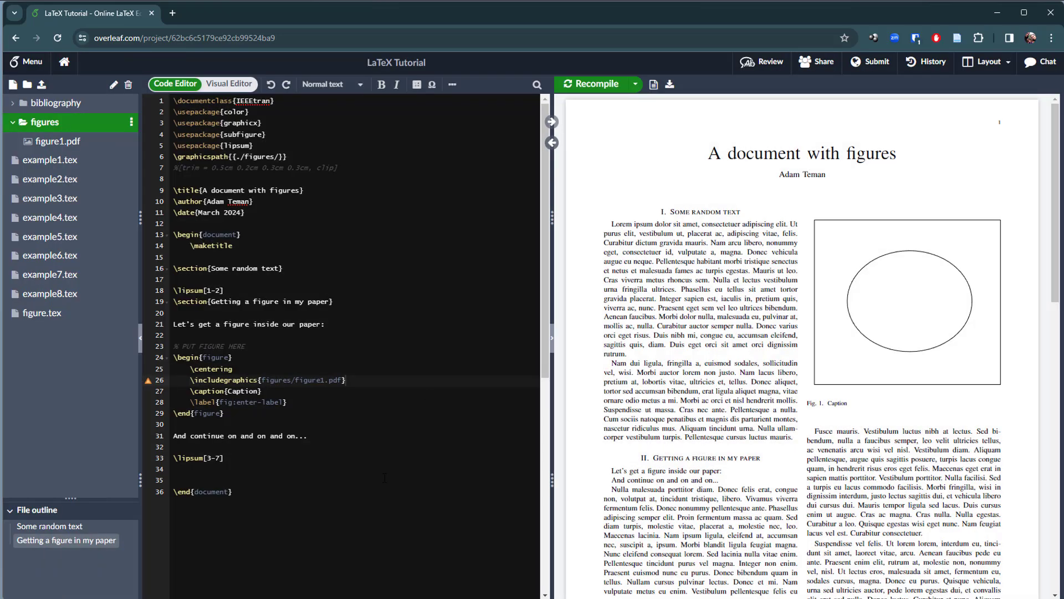
{"action": "mouse_move", "coordinate": [31, 598]}
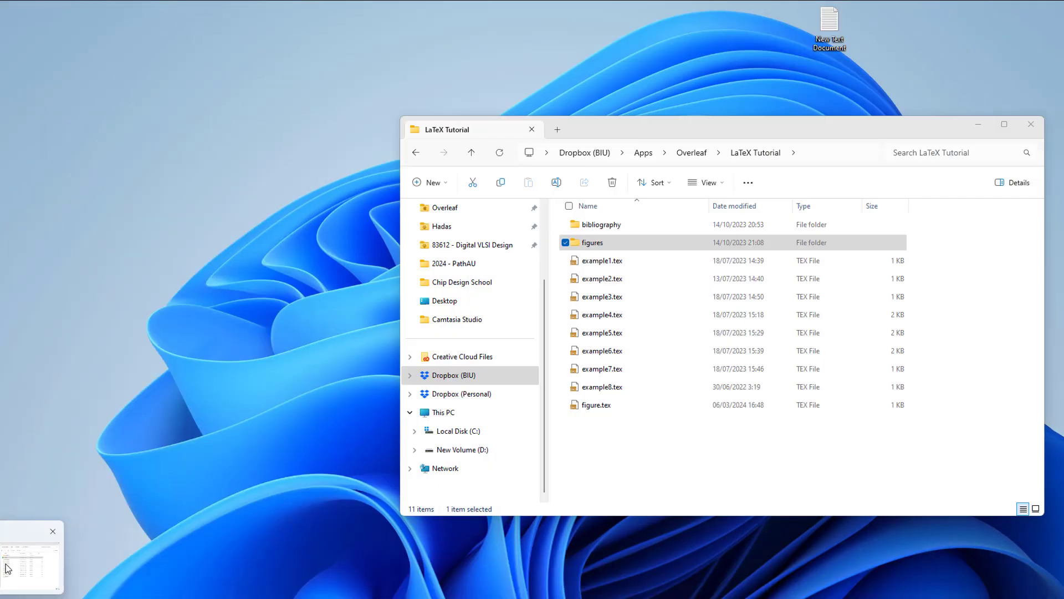
Step: Copy the transistor PDF into the LaTeX Tutorial figures folder beside figure1, then return to Overleaf
{"action": "left_click", "coordinate": [31, 565]}
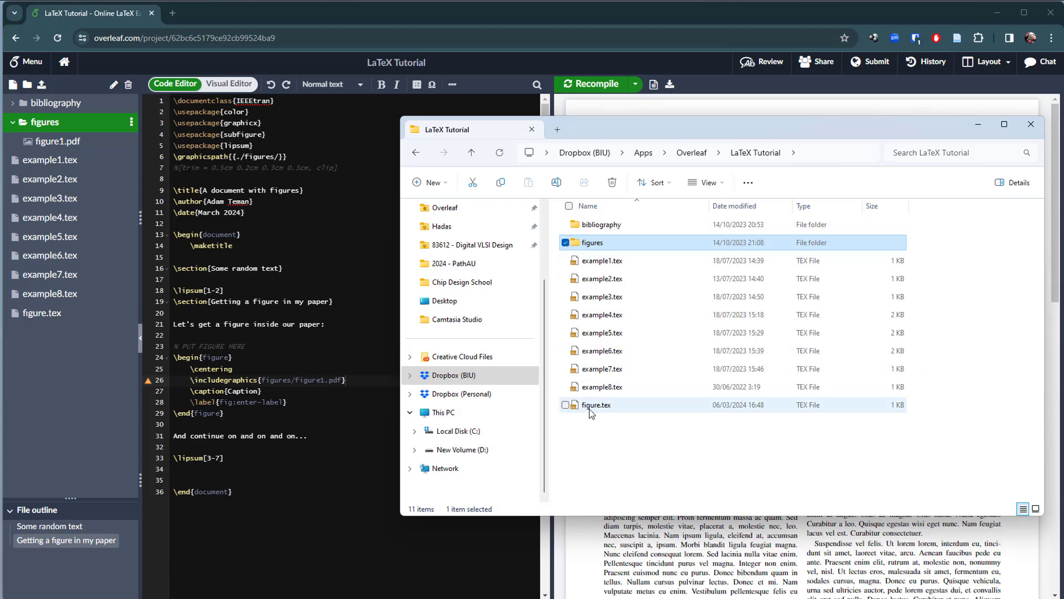
{"action": "double_click", "coordinate": [602, 245]}
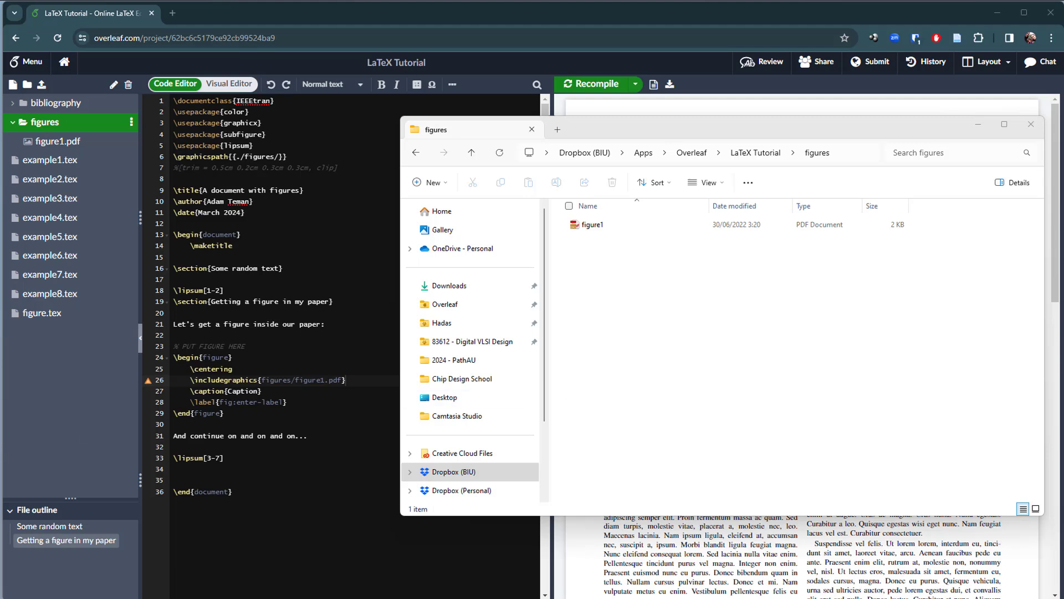
{"action": "left_click_drag", "start_coordinate": [0, 389], "coordinate": [627, 266]}
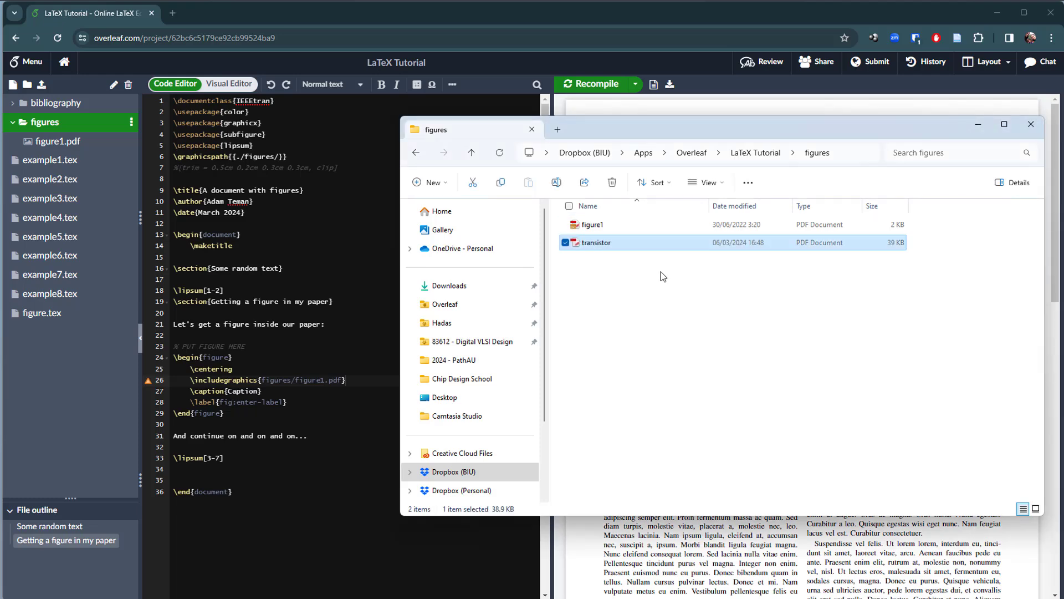
{"action": "left_click", "coordinate": [625, 266]}
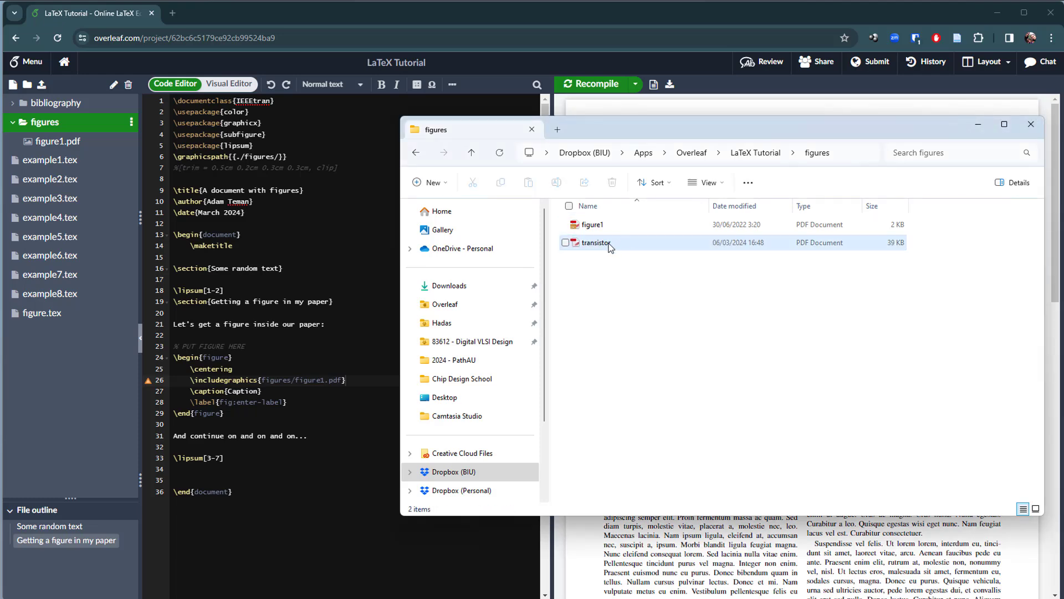
{"action": "left_click", "coordinate": [50, 237]}
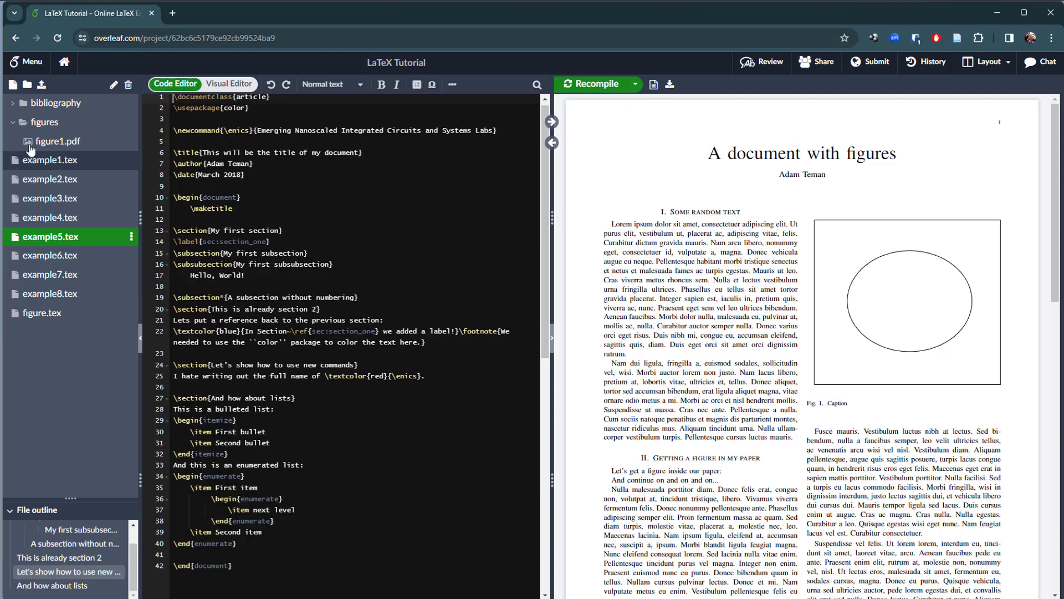
Step: Expand the figures folder in the file tree and open figure.tex
{"action": "left_click", "coordinate": [13, 123]}
{"action": "left_click", "coordinate": [13, 125]}
{"action": "left_click", "coordinate": [52, 218]}
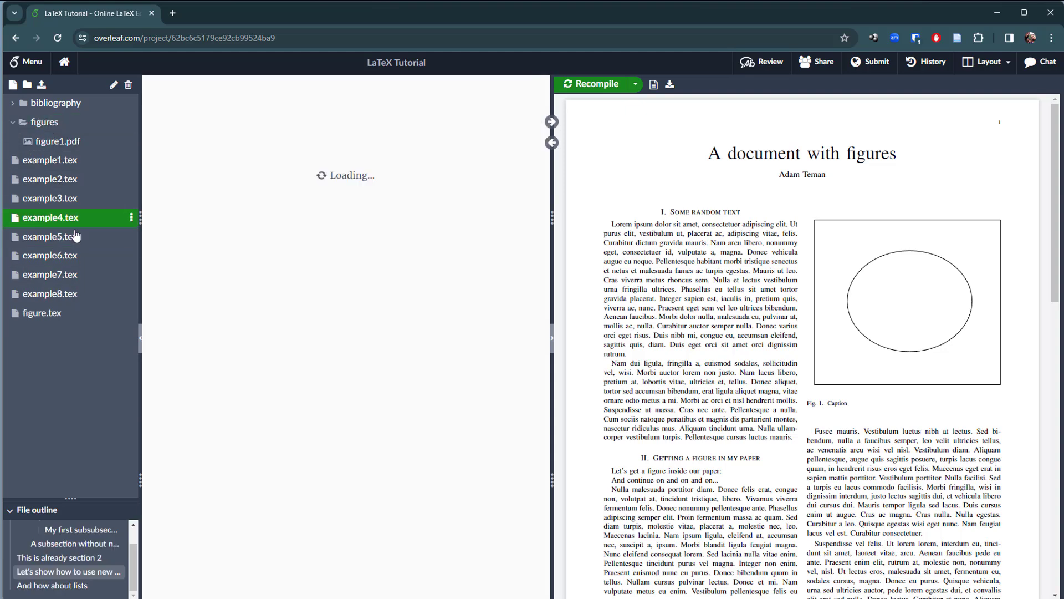
{"action": "left_click", "coordinate": [53, 313]}
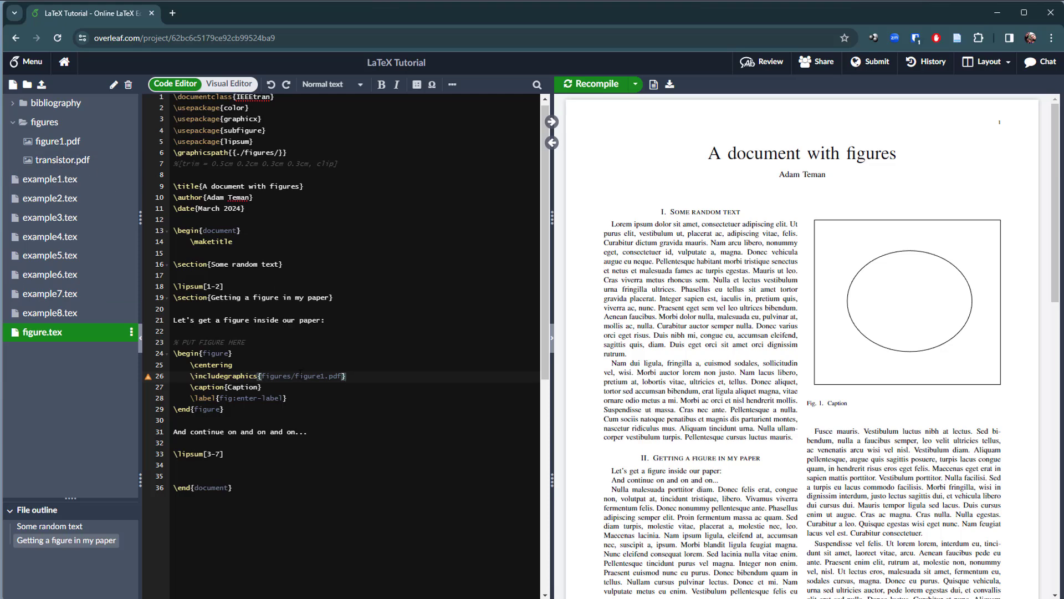
Step: Replace figure1.pdf on line 26 with figures/transistor.pdf
{"action": "left_click_drag", "start_coordinate": [295, 376], "coordinate": [338, 376]}
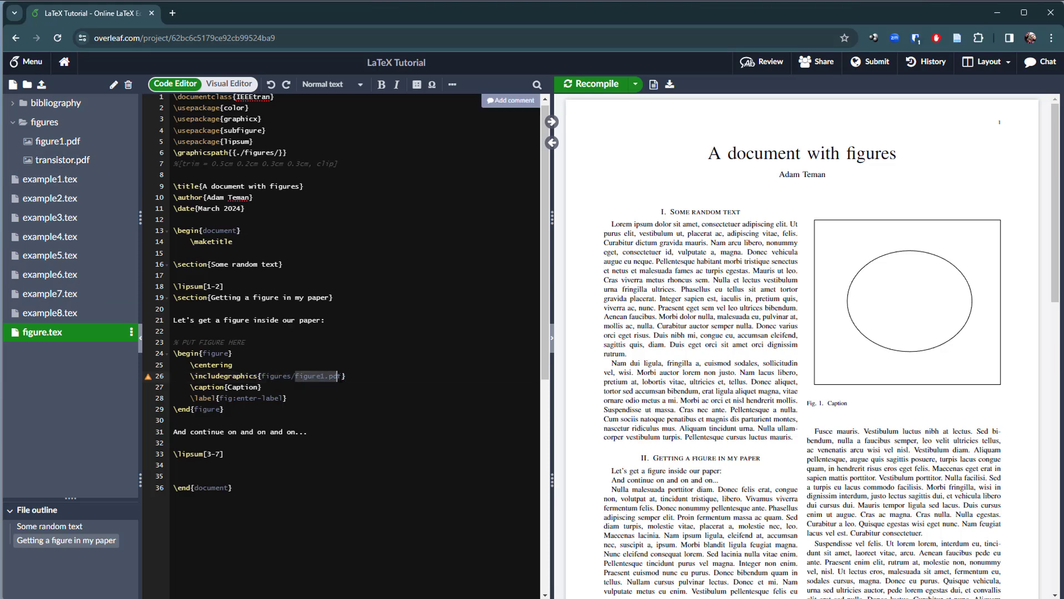
{"action": "key", "text": "BackSpace"}
{"action": "key", "text": "Delete"}
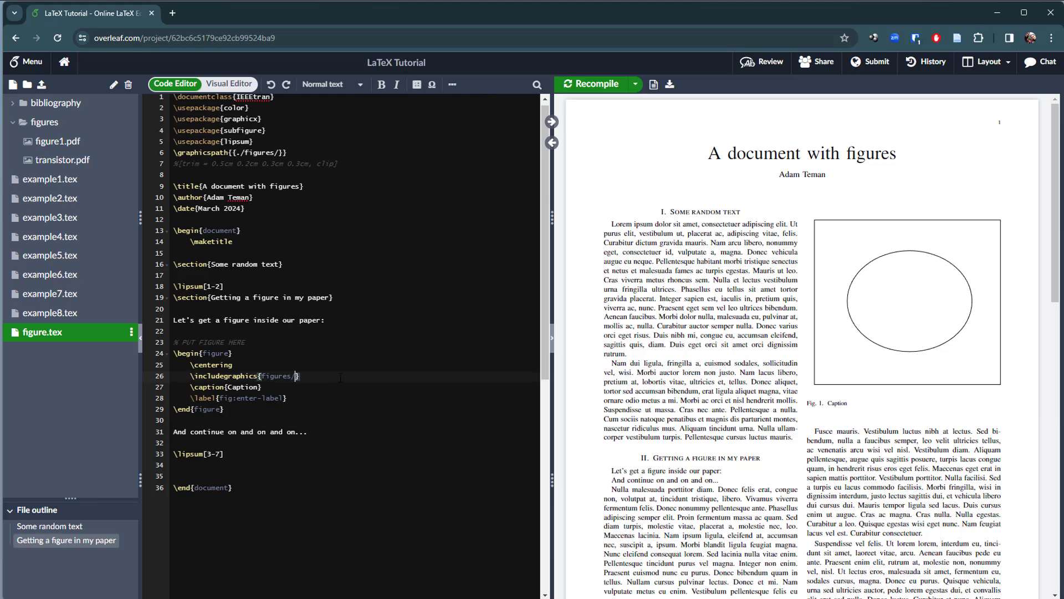
{"action": "type", "text": "tra"}
{"action": "key", "text": "Return"}
Step: Recompile and inspect the oversized heart drawing running off the page's right edge
{"action": "left_click", "coordinate": [595, 83]}
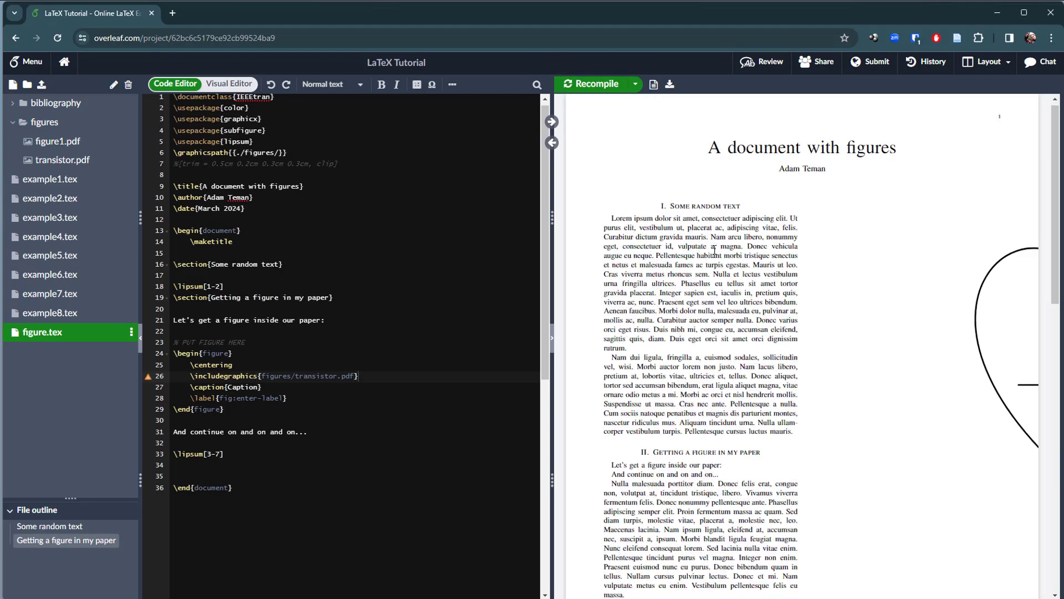
{"action": "scroll", "coordinate": [865, 361], "scroll_direction": "down", "scroll_amount": 5}
{"action": "scroll", "coordinate": [887, 357], "scroll_direction": "up", "scroll_amount": 4}
{"action": "scroll", "coordinate": [887, 358], "scroll_direction": "down", "scroll_amount": 4}
{"action": "scroll", "coordinate": [857, 356], "scroll_direction": "up", "scroll_amount": 3}
{"action": "scroll", "coordinate": [856, 357], "scroll_direction": "down", "scroll_amount": 3}
{"action": "scroll", "coordinate": [860, 363], "scroll_direction": "up", "scroll_amount": 3}
Step: Add [width=\columnwidth] to the transistor includegraphics and recompile
{"action": "left_click", "coordinate": [259, 375]}
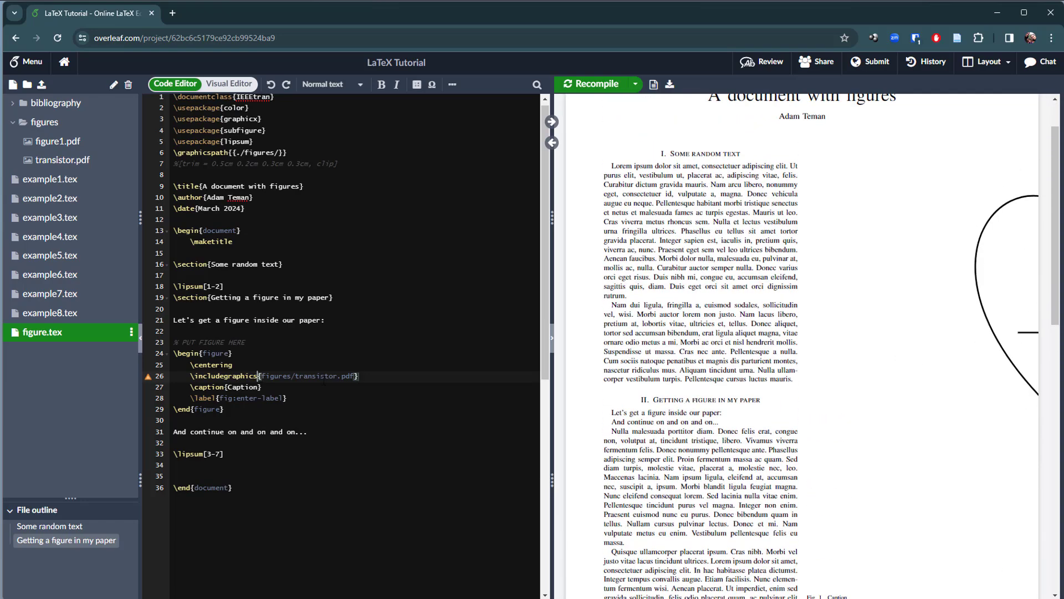
{"action": "type", "text": "["}
{"action": "type", "text": "width="}
{"action": "type", "text": "\\colu"}
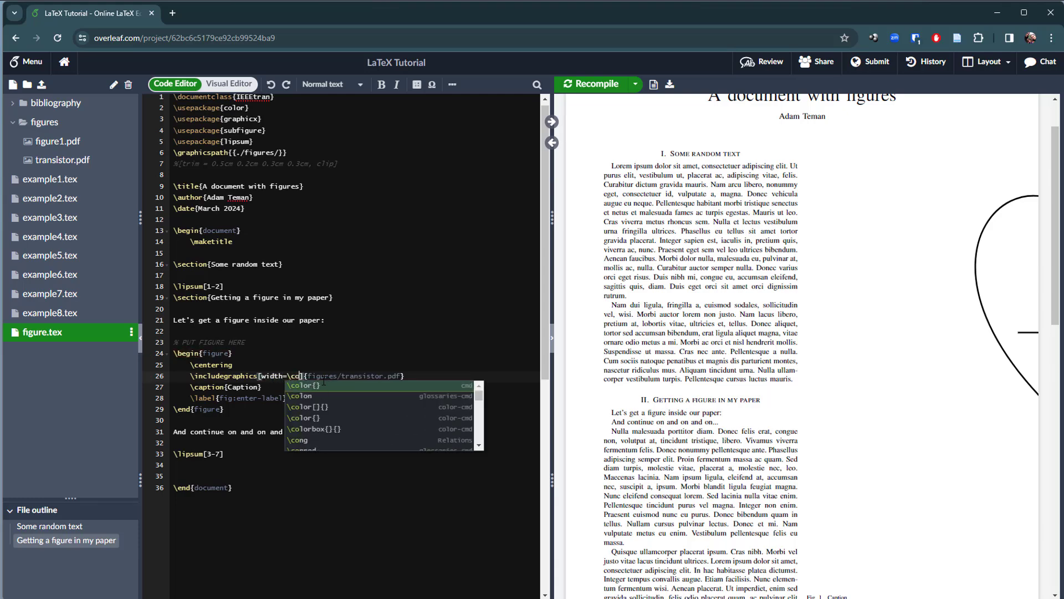
{"action": "type", "text": "mnwidth"}
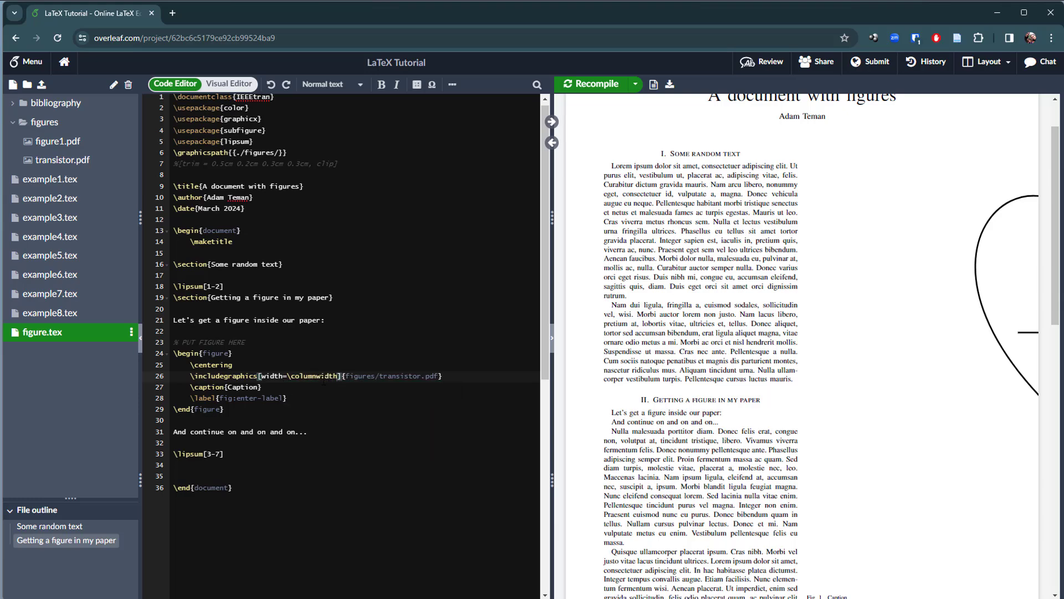
{"action": "key", "text": "ctrl+s"}
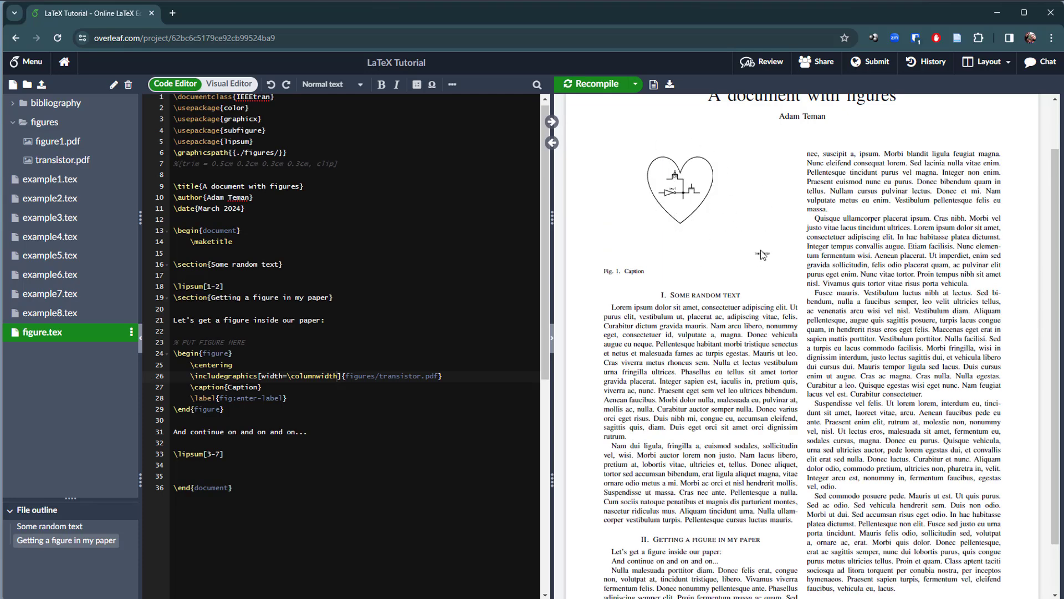
Step: Zoom into the preview to check the heart circuit now fits its column
{"action": "double_click", "coordinate": [743, 277]}
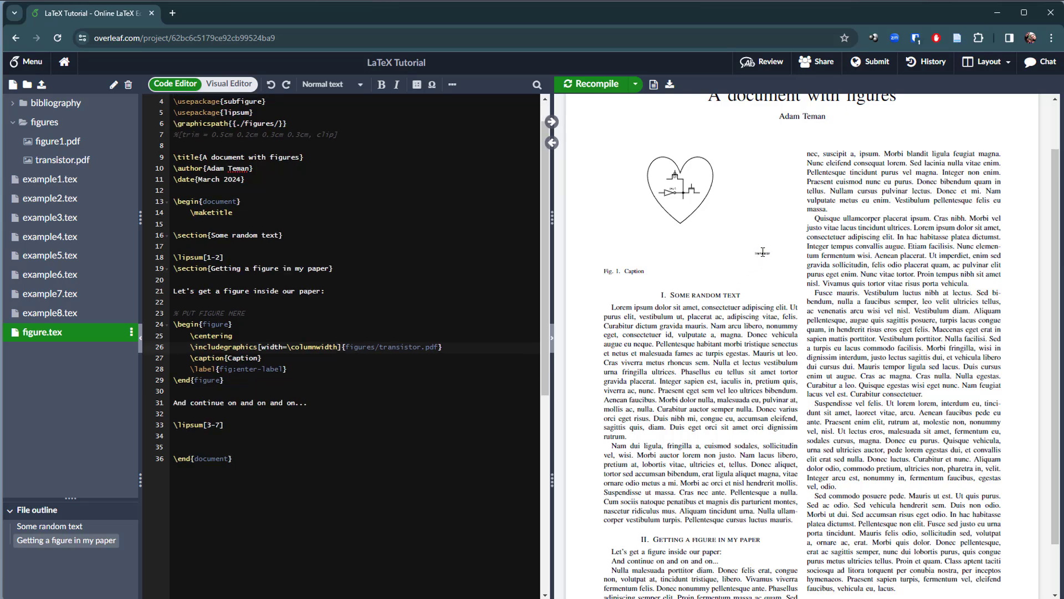
{"action": "mouse_move", "coordinate": [578, 115]}
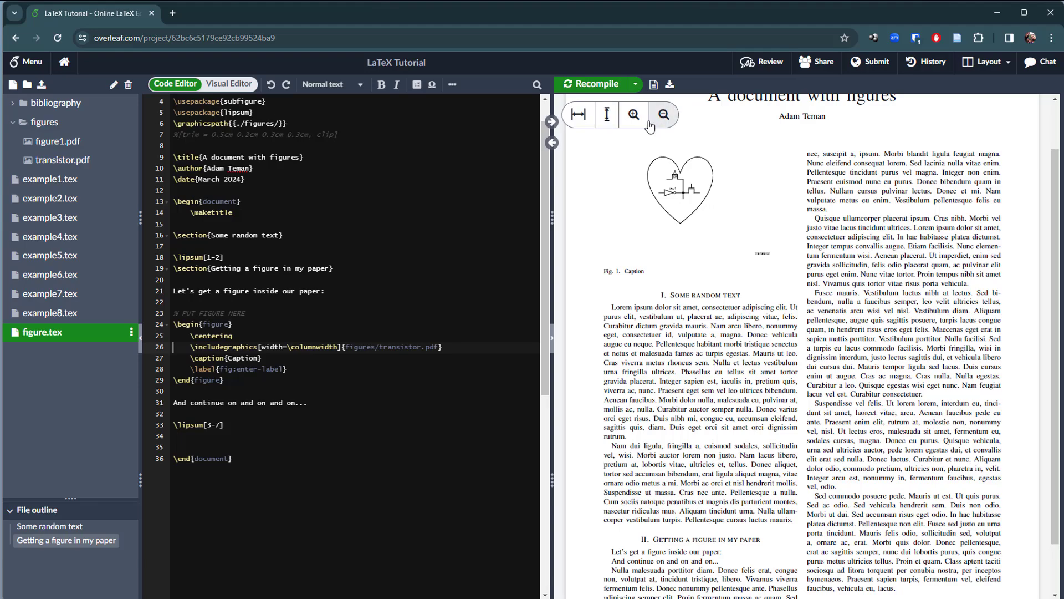
{"action": "left_click", "coordinate": [633, 115]}
{"action": "left_click", "coordinate": [636, 116]}
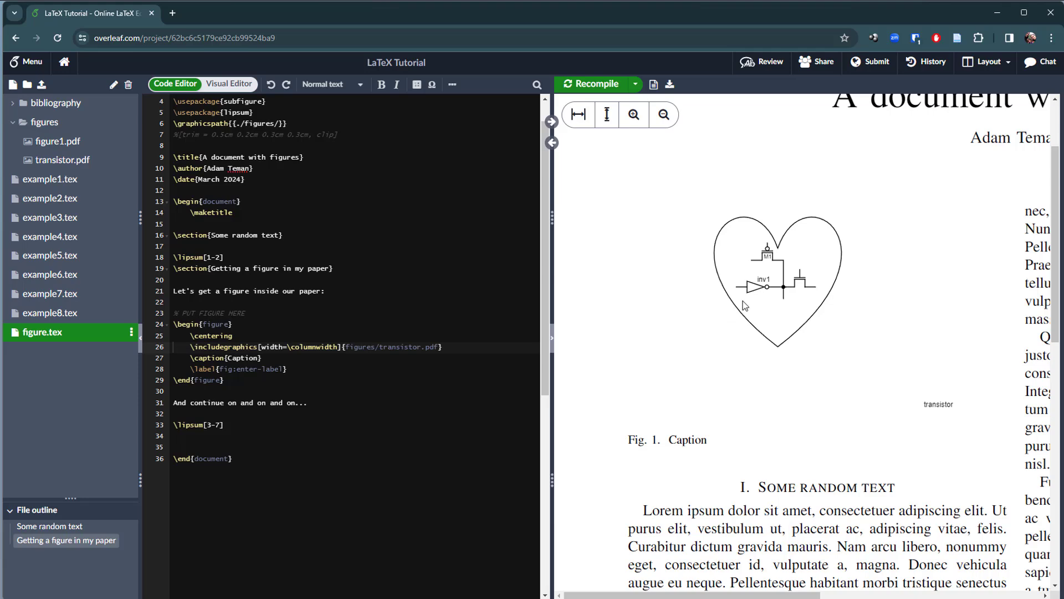
Step: View transistor.pdf from the figures folder at actual size (100%), then close the viewer
{"action": "mouse_move", "coordinate": [31, 598]}
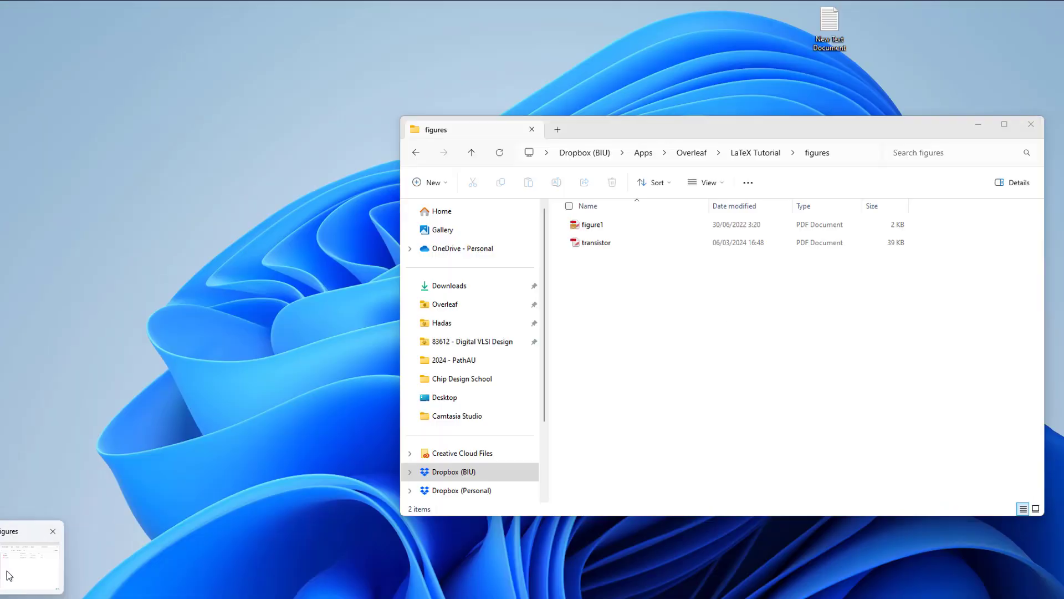
{"action": "left_click", "coordinate": [9, 576]}
{"action": "left_click", "coordinate": [598, 245]}
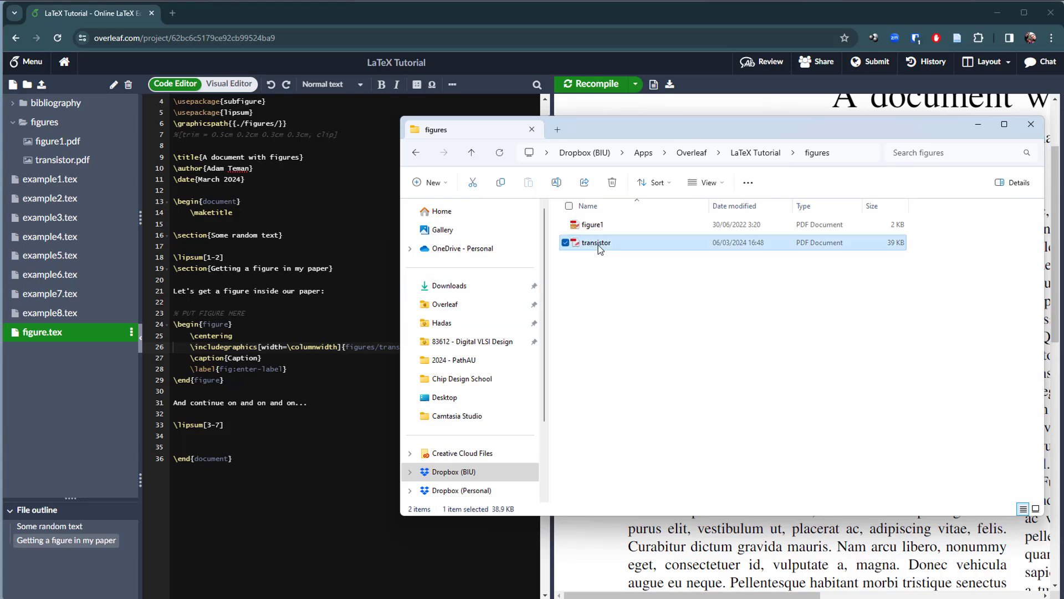
{"action": "double_click", "coordinate": [597, 244]}
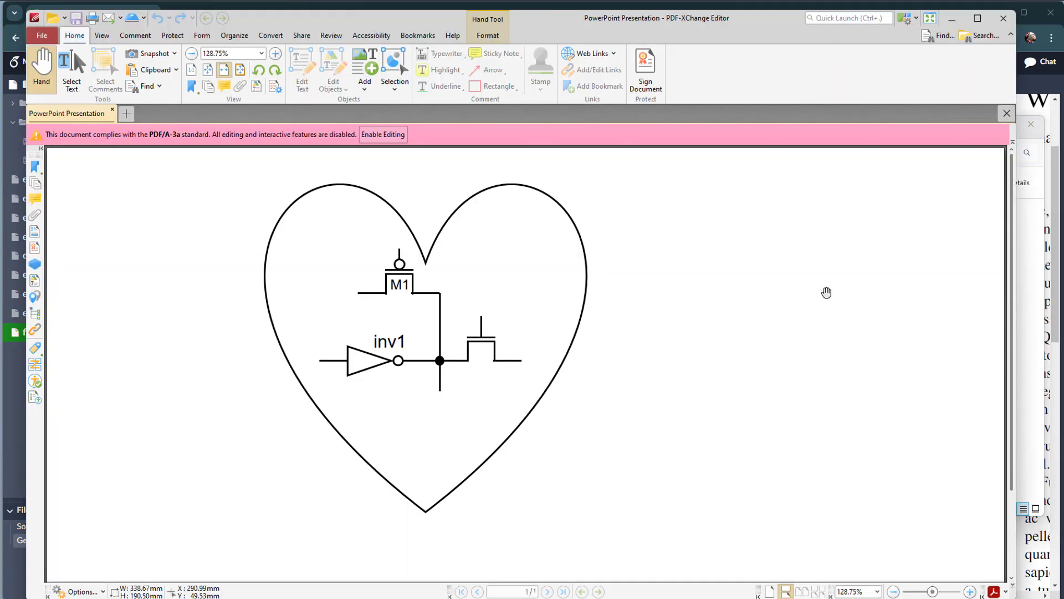
{"action": "scroll", "coordinate": [806, 323], "scroll_direction": "down", "scroll_amount": 1}
{"action": "key", "text": "ctrl+8"}
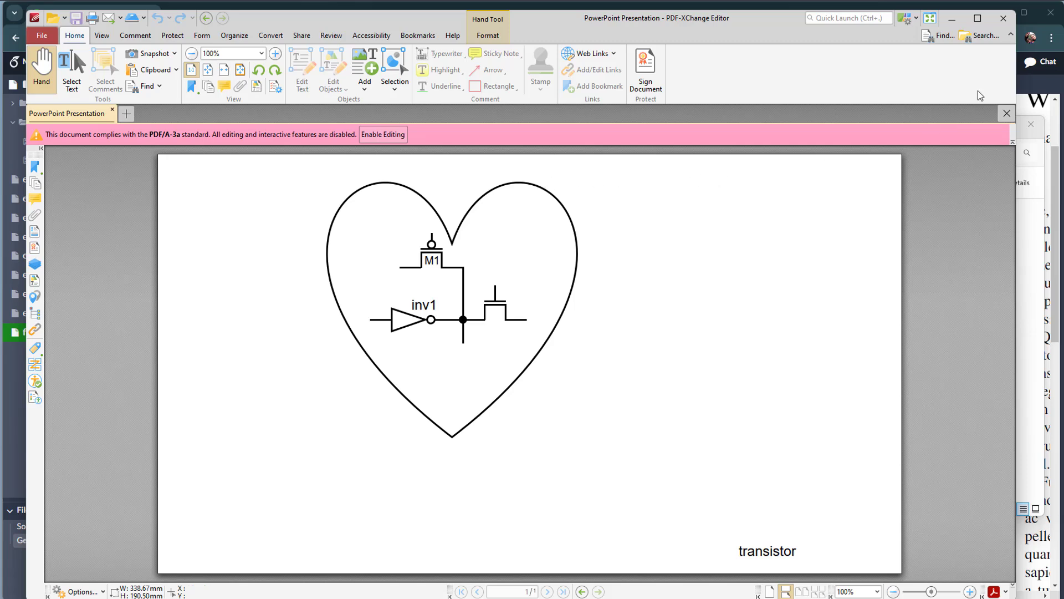
{"action": "left_click", "coordinate": [1009, 23]}
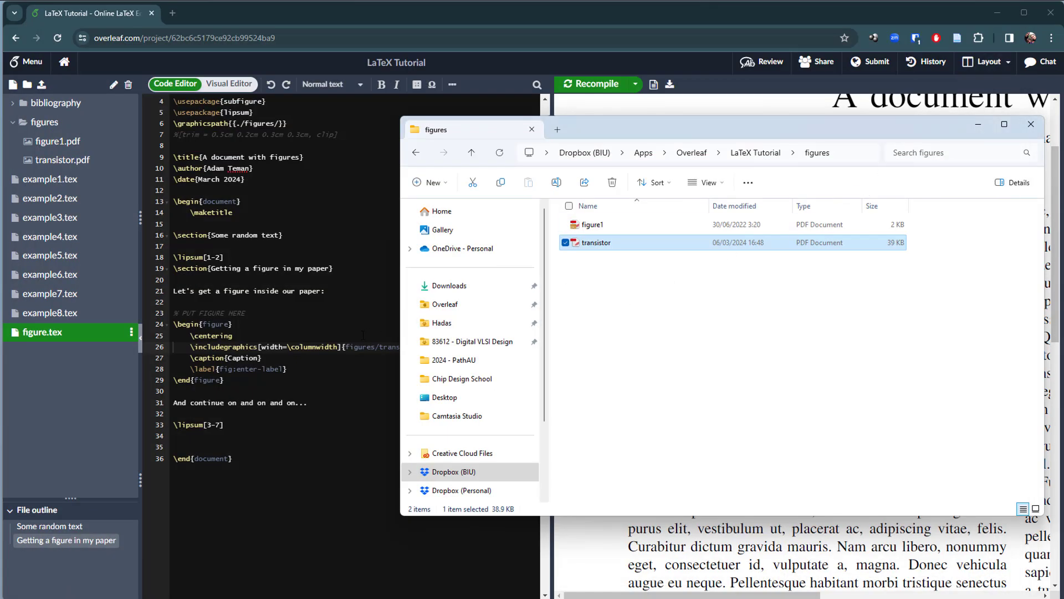
Step: Select the trim = 0.5cm 0.2cm 0.3cm 0.3cm, clip options in the line 7 comment
{"action": "left_click", "coordinate": [347, 331]}
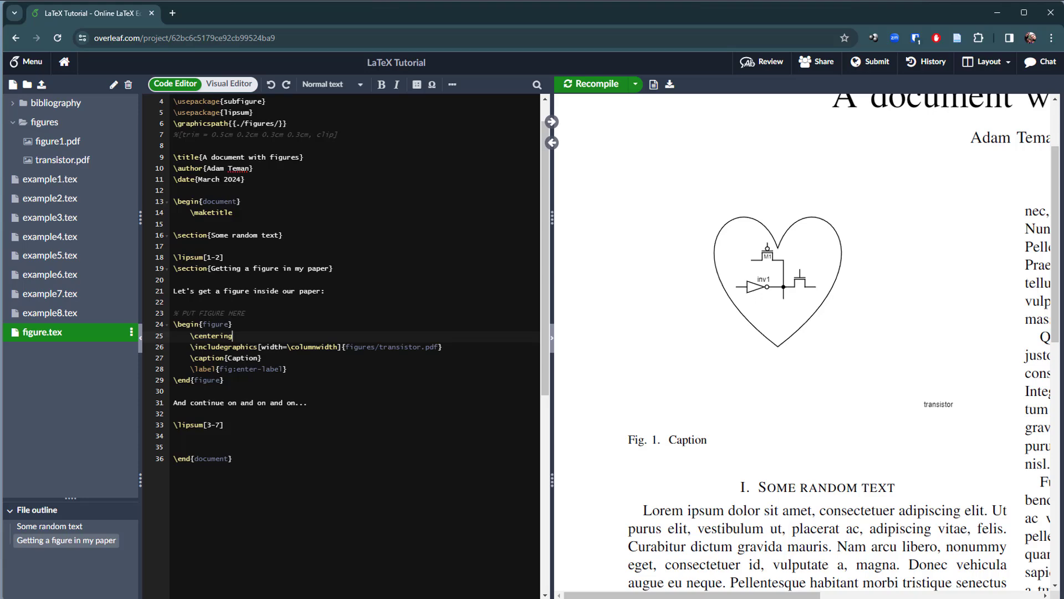
{"action": "left_click_drag", "start_coordinate": [173, 135], "coordinate": [337, 135]}
{"action": "key", "text": "ctrl+c"}
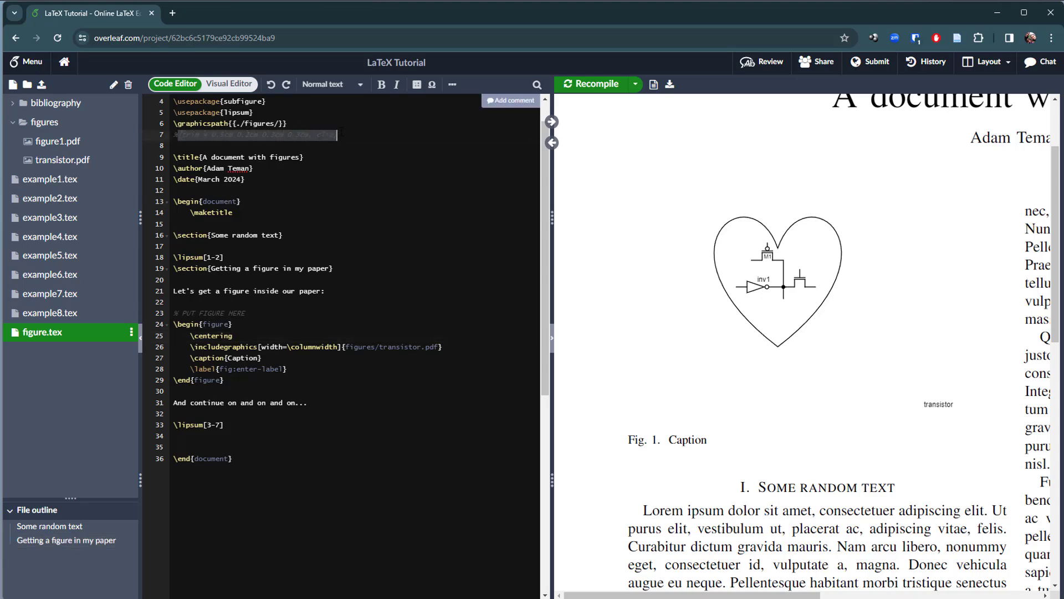
{"action": "left_click", "coordinate": [329, 135]}
{"action": "left_click_drag", "start_coordinate": [182, 135], "coordinate": [325, 135]}
Step: Paste them after \columnwidth on line 26 with a comma, then select the 0.5 value
{"action": "left_click", "coordinate": [280, 347]}
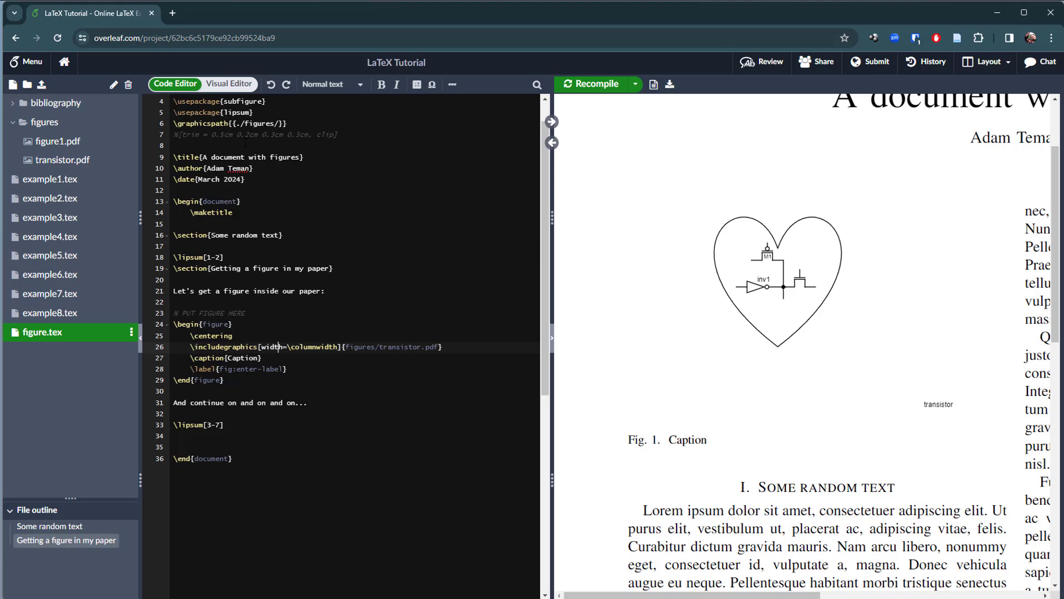
{"action": "scroll", "coordinate": [245, 143], "scroll_direction": "up", "scroll_amount": 1}
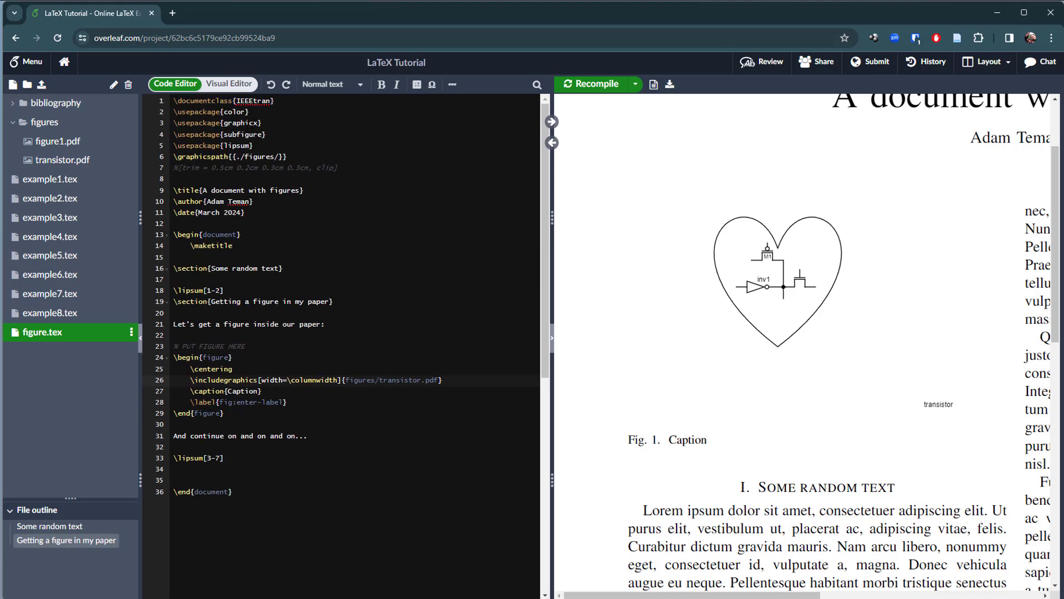
{"action": "scroll", "coordinate": [296, 288], "scroll_direction": "down", "scroll_amount": 2}
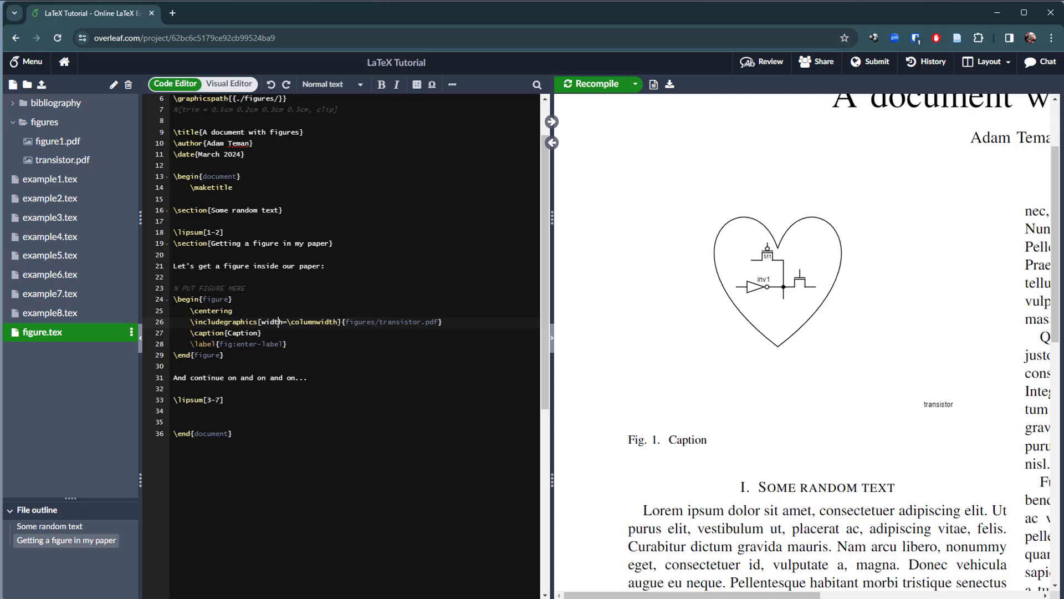
{"action": "type", "text": ","}
{"action": "key", "text": "ctrl+v"}
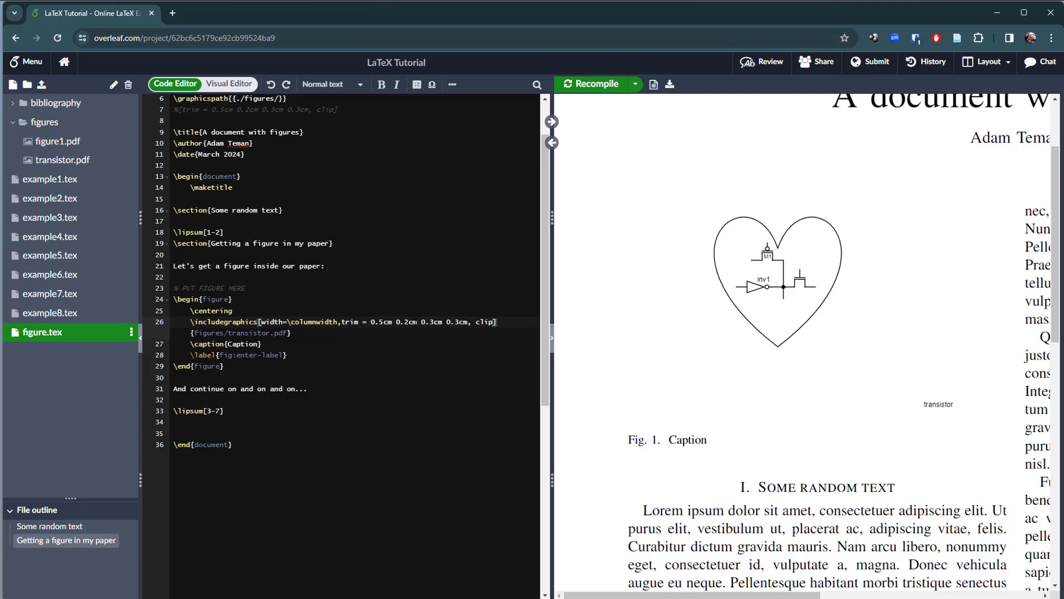
{"action": "left_click_drag", "start_coordinate": [371, 322], "coordinate": [429, 322]}
Step: Edit the includegraphics trim values to 10cm 1cm 1cm 1cm and recompile the preview
{"action": "type", "text": "1"}
{"action": "type", "text": "1"}
{"action": "type", "text": "1"}
{"action": "type", "text": "1"}
{"action": "left_click", "coordinate": [590, 84]}
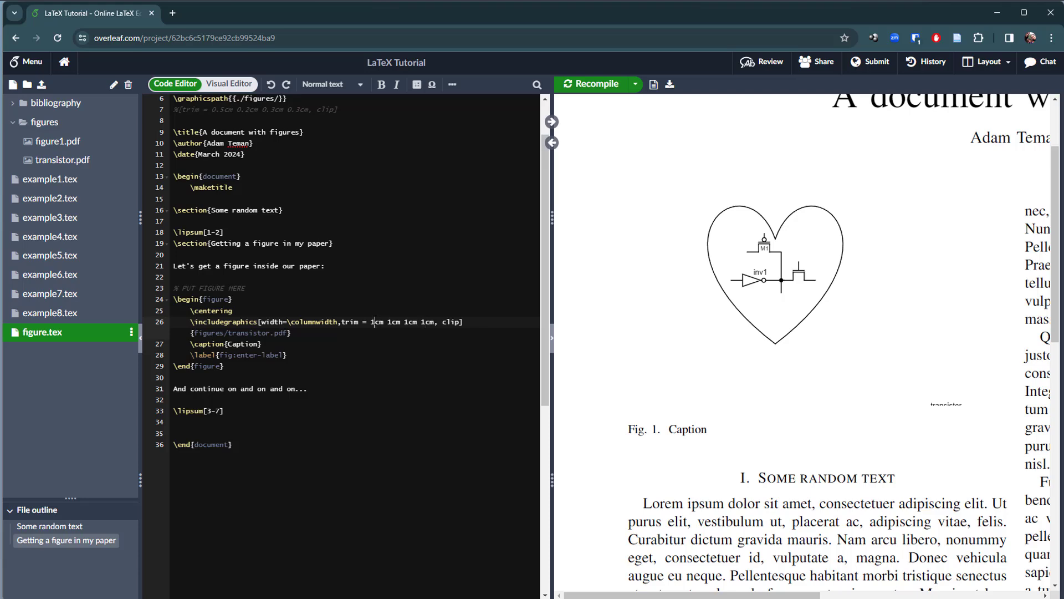
{"action": "left_click", "coordinate": [375, 321]}
{"action": "type", "text": "0"}
{"action": "left_click", "coordinate": [613, 84]}
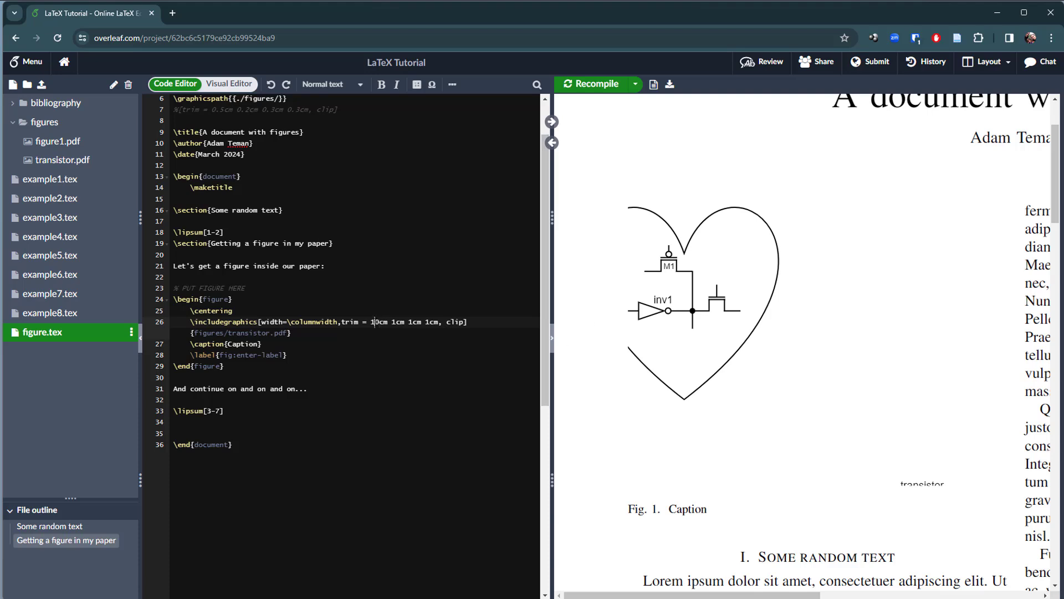
Step: Change the left trim on line 26 from 10cm to 8cm and recompile
{"action": "double_click", "coordinate": [374, 322]}
{"action": "left_click", "coordinate": [376, 323]}
{"action": "left_click_drag", "start_coordinate": [375, 322], "coordinate": [371, 322]}
{"action": "type", "text": "8"}
{"action": "left_click", "coordinate": [591, 87]}
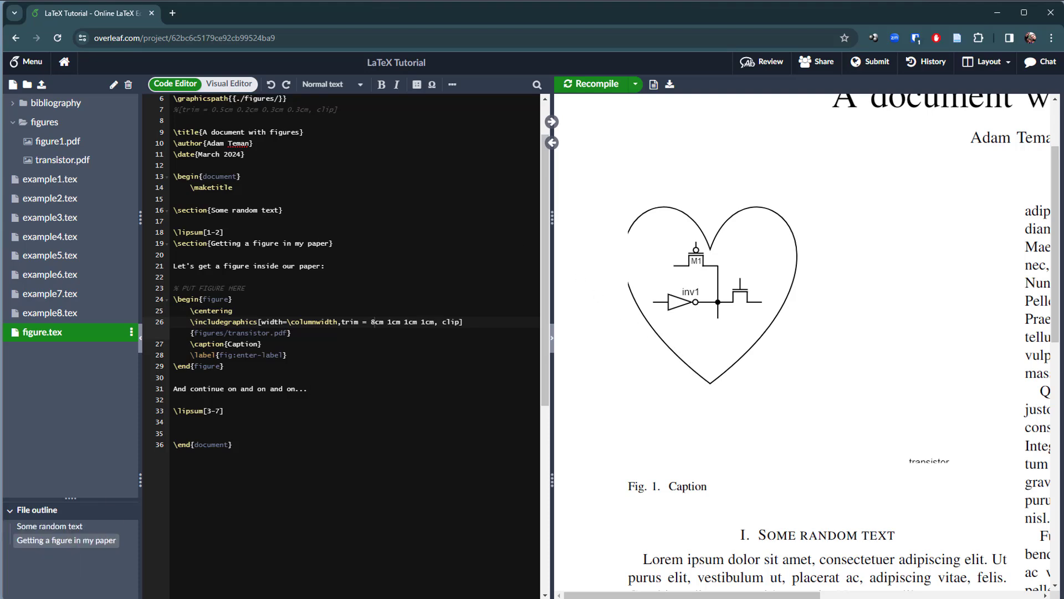
{"action": "key", "text": "alt+Tab"}
Step: Marquee-select all the heart circuit shapes and move them into slide 4's top-left corner
{"action": "left_click", "coordinate": [582, 432]}
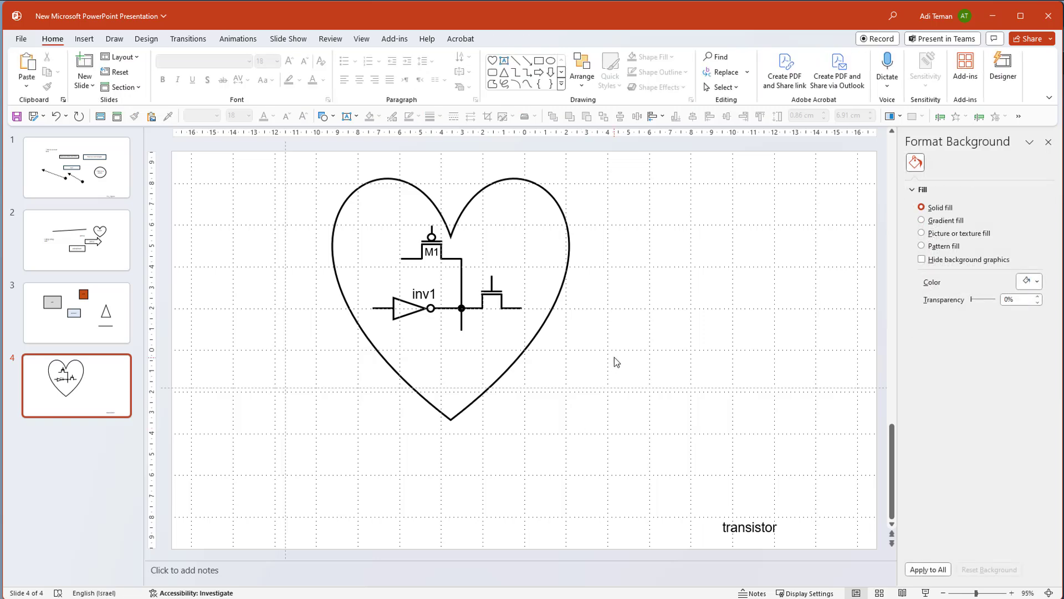
{"action": "left_click_drag", "start_coordinate": [643, 147], "coordinate": [265, 457]}
{"action": "left_click_drag", "start_coordinate": [408, 423], "coordinate": [253, 401]}
{"action": "left_click", "coordinate": [404, 431]}
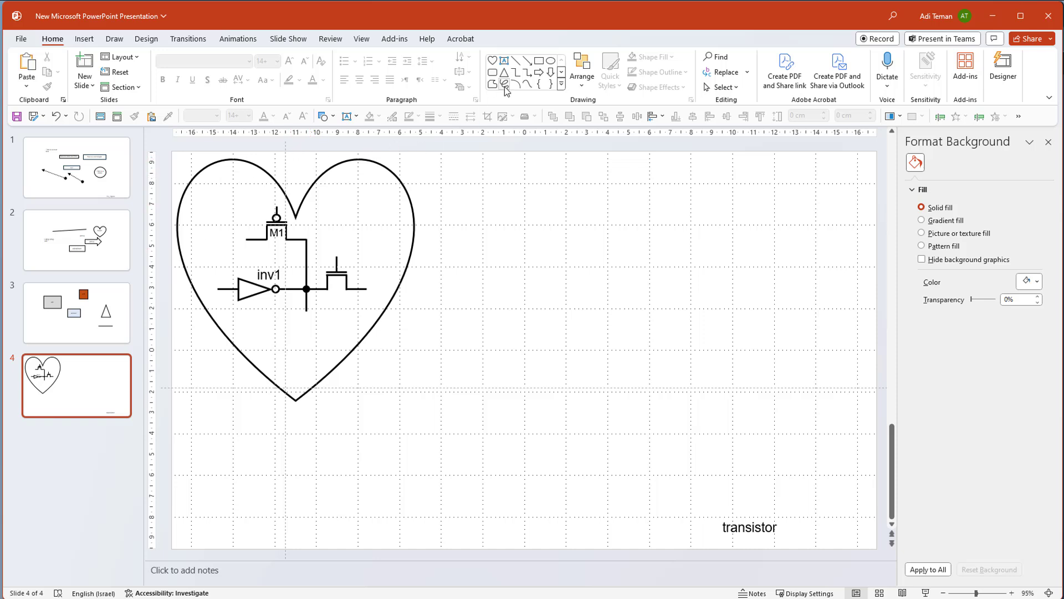
Step: Draw a rectangle around the heart drawing and give it a dashed red outline
{"action": "left_click", "coordinate": [538, 61]}
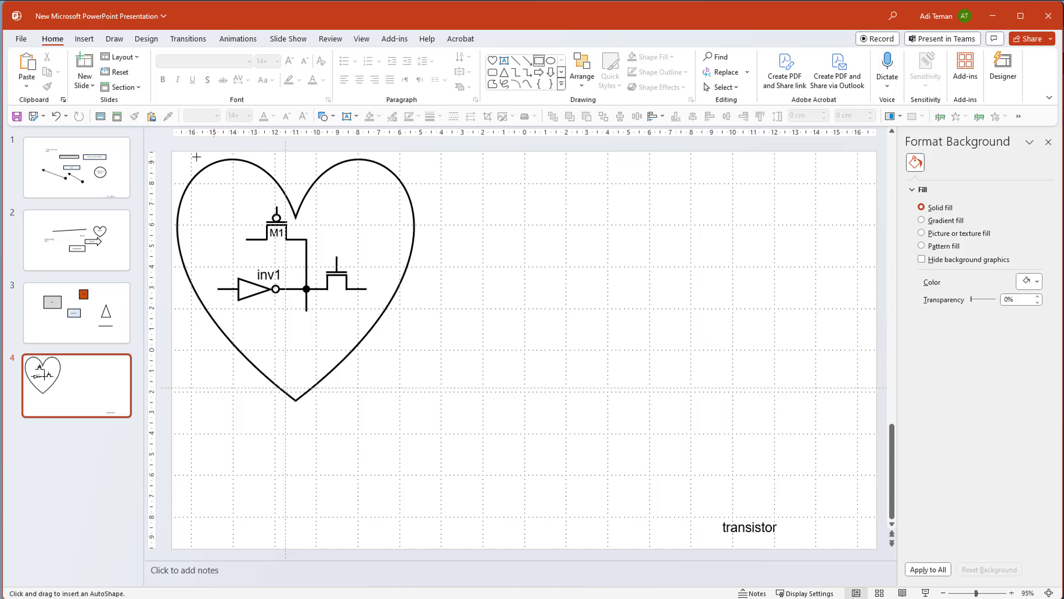
{"action": "left_click_drag", "start_coordinate": [173, 152], "coordinate": [421, 408]}
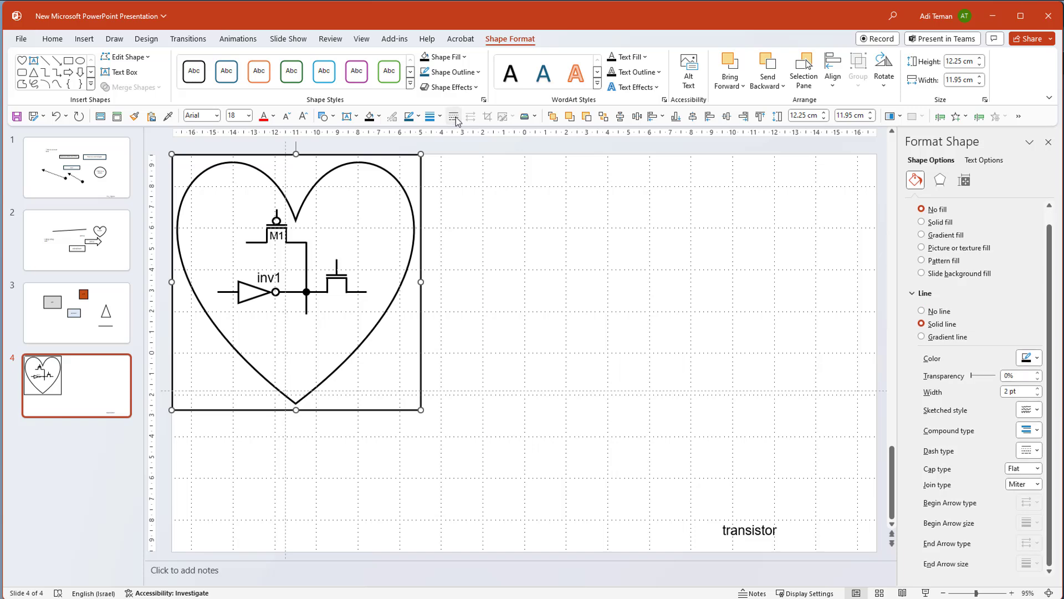
{"action": "left_click", "coordinate": [1031, 451]}
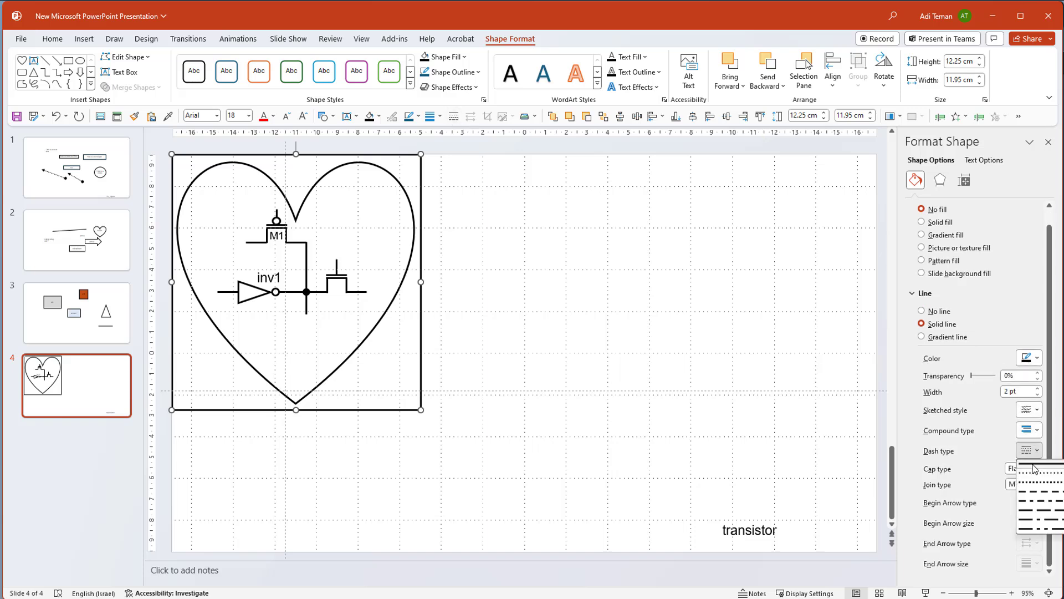
{"action": "left_click", "coordinate": [1037, 492]}
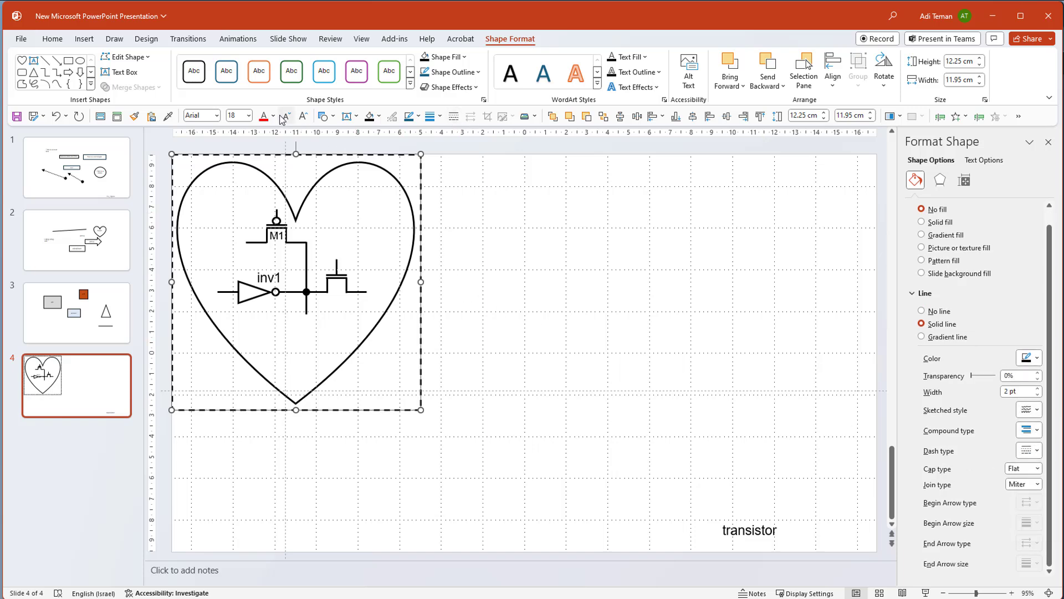
{"action": "left_click", "coordinate": [419, 119]}
{"action": "left_click", "coordinate": [418, 227]}
{"action": "left_click", "coordinate": [493, 254]}
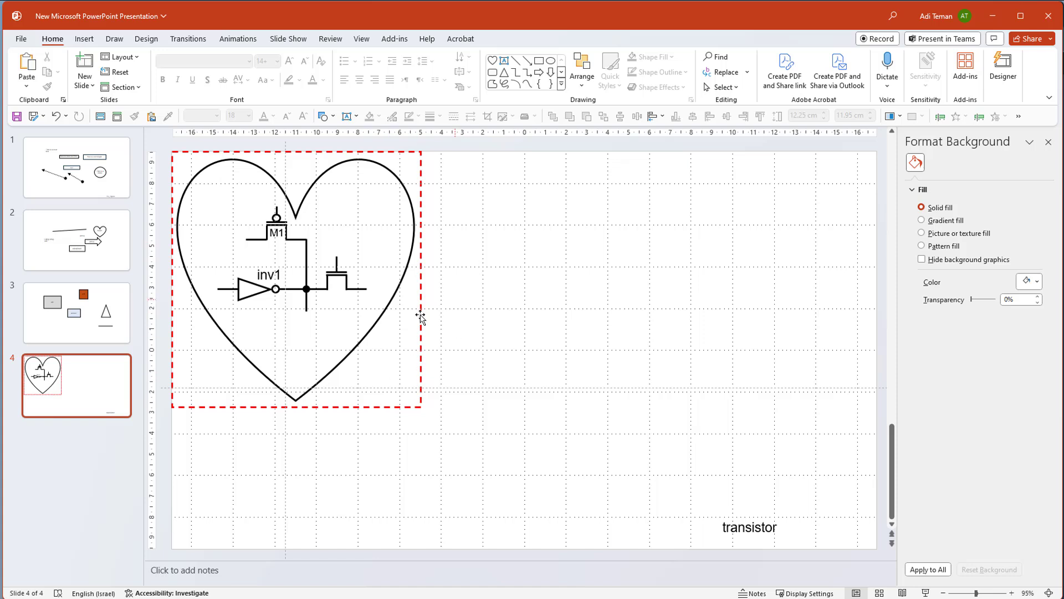
Step: Draw a double-headed arrow line from the rectangle's right edge to the slide's right edge
{"action": "left_click", "coordinate": [527, 60]}
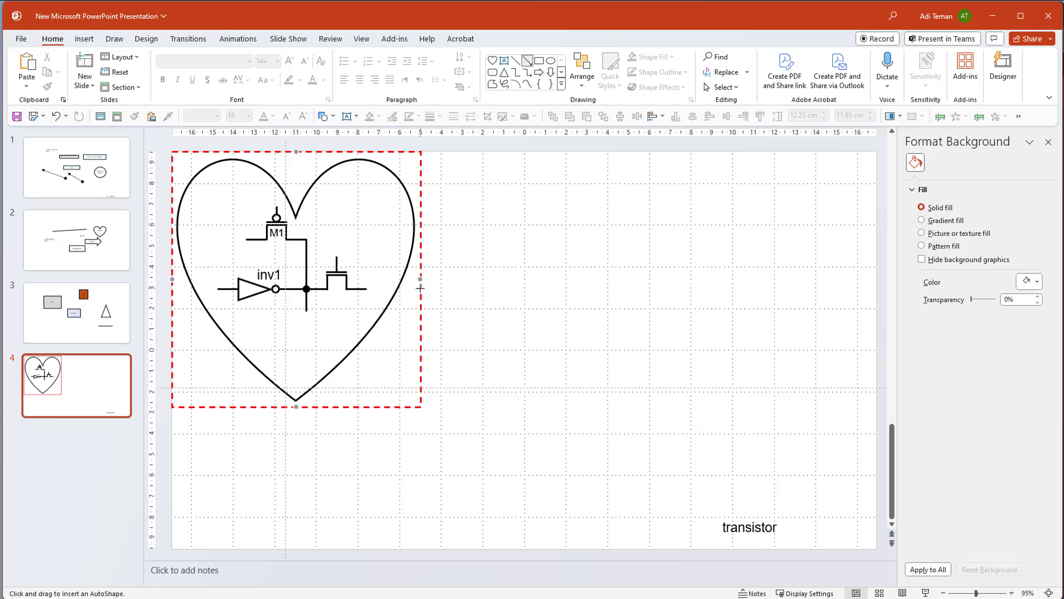
{"action": "left_click_drag", "start_coordinate": [426, 304], "coordinate": [874, 300]}
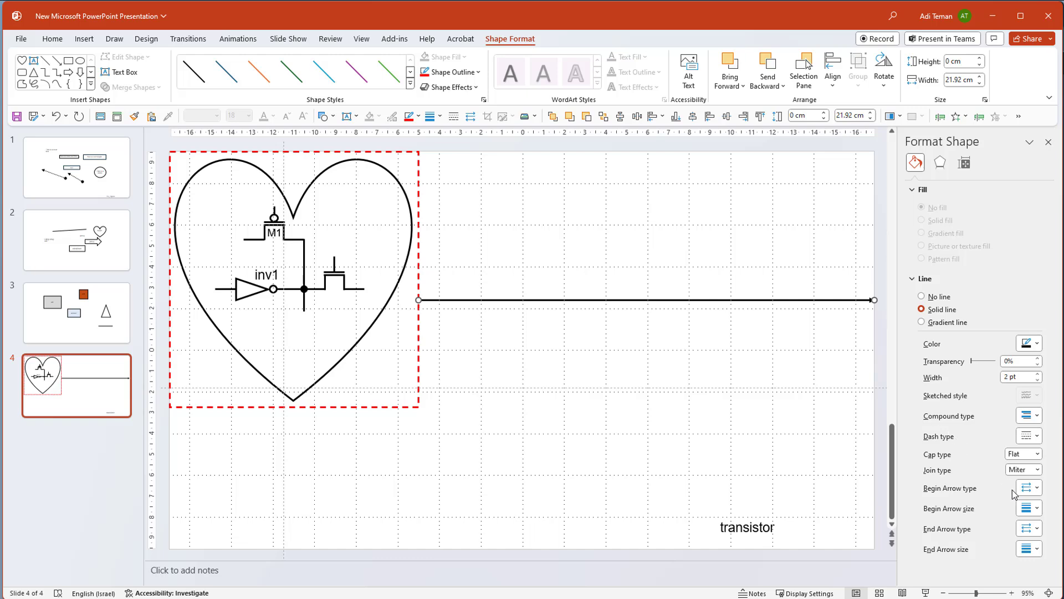
{"action": "left_click", "coordinate": [1031, 508]}
{"action": "left_click", "coordinate": [1031, 508]}
{"action": "left_click", "coordinate": [794, 423]}
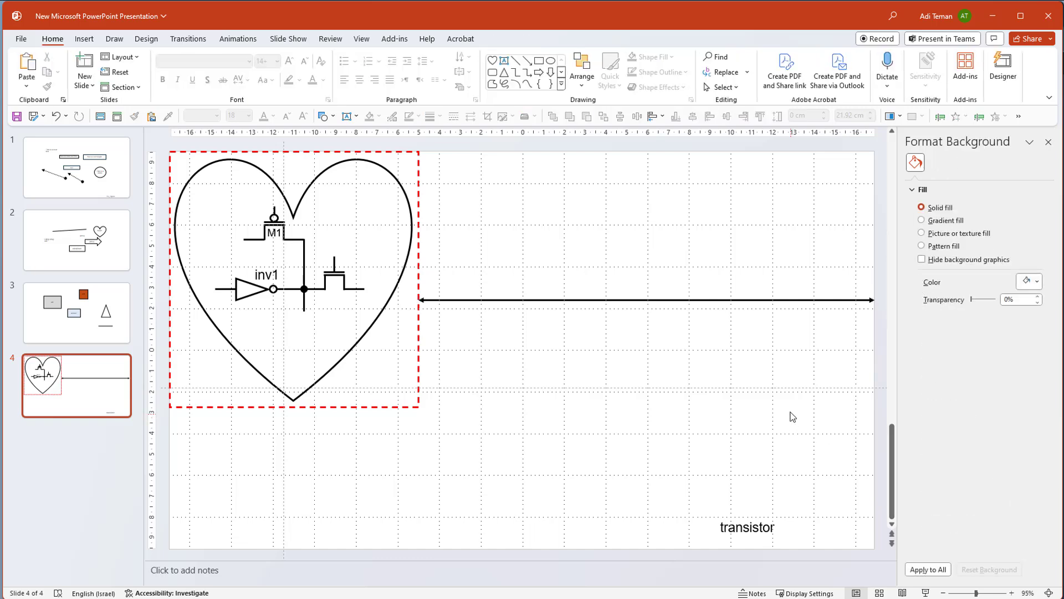
Step: Make the arrow line red and dashed, then check its 21.92 cm width in size settings
{"action": "left_click", "coordinate": [769, 301]}
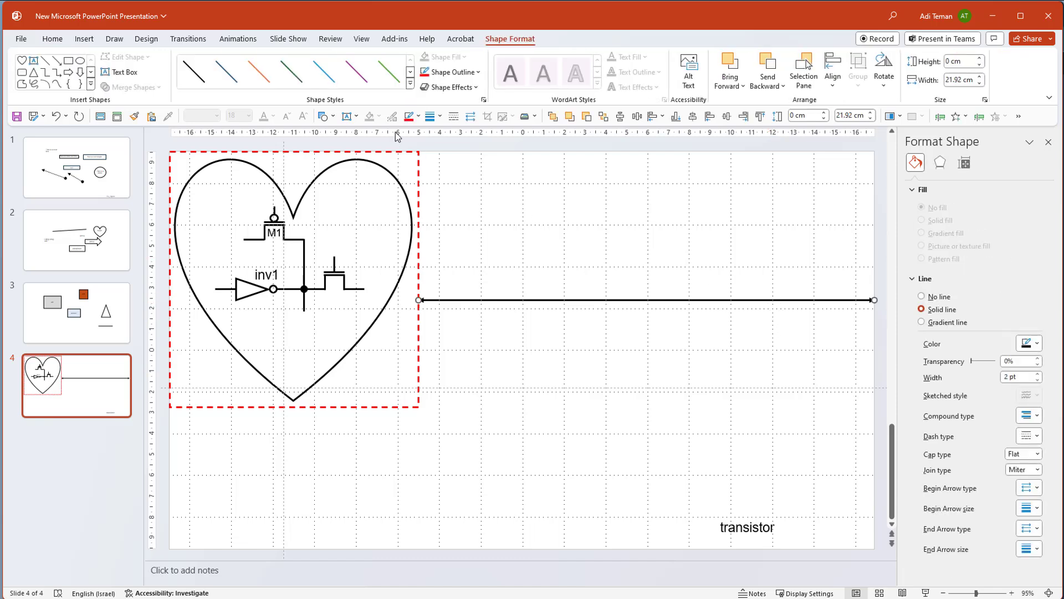
{"action": "left_click", "coordinate": [409, 116]}
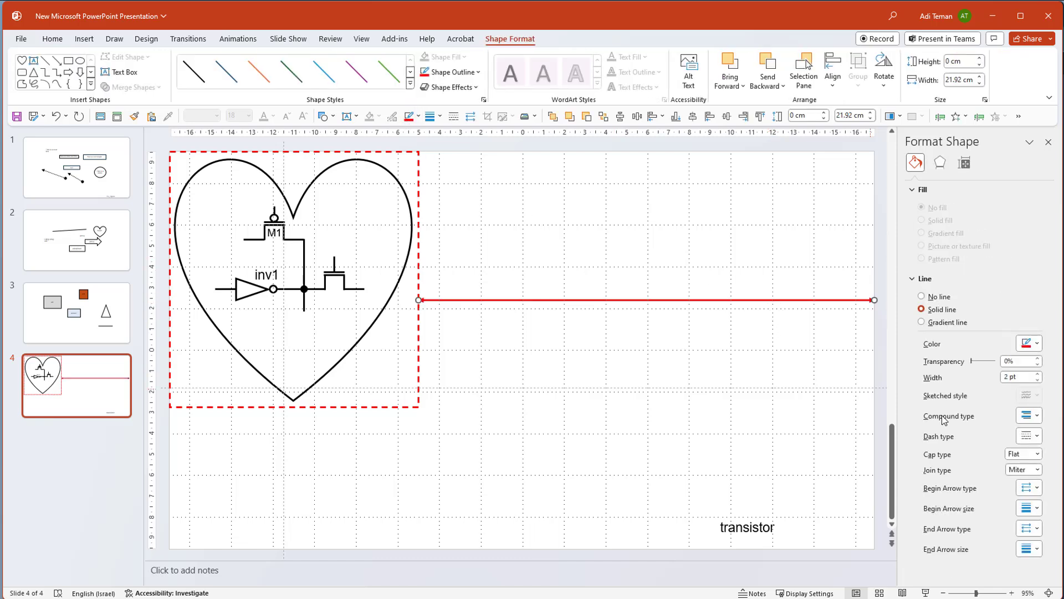
{"action": "left_click", "coordinate": [1035, 436]}
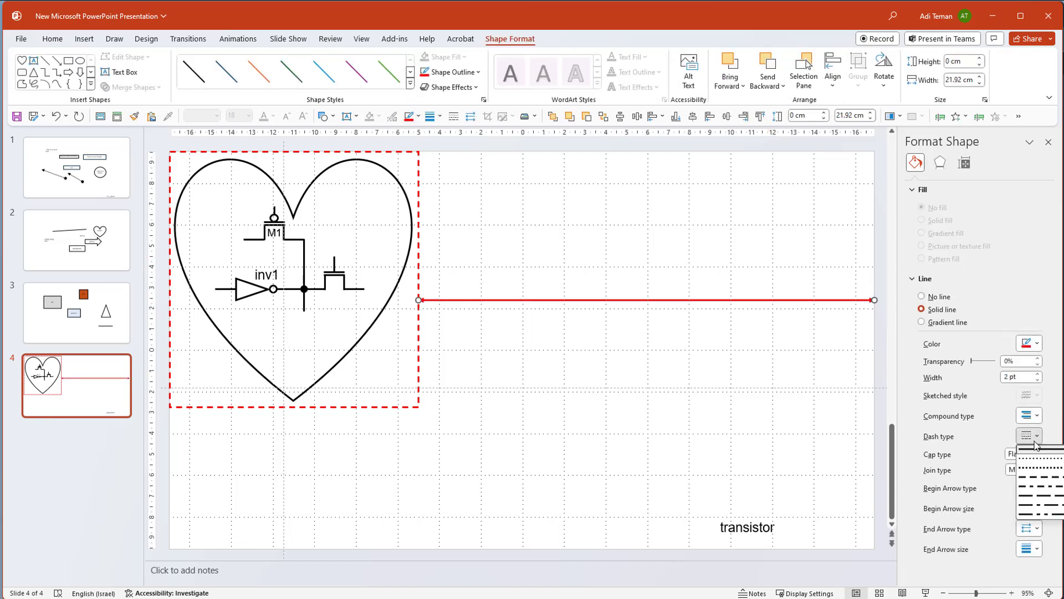
{"action": "left_click", "coordinate": [1047, 477]}
{"action": "left_click", "coordinate": [768, 399]}
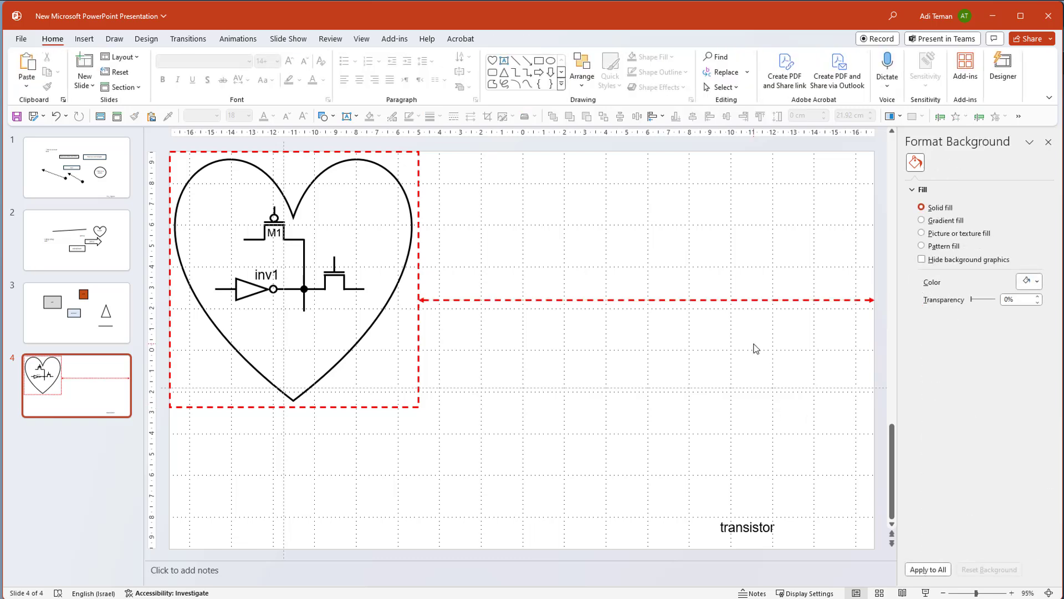
{"action": "left_click", "coordinate": [741, 300]}
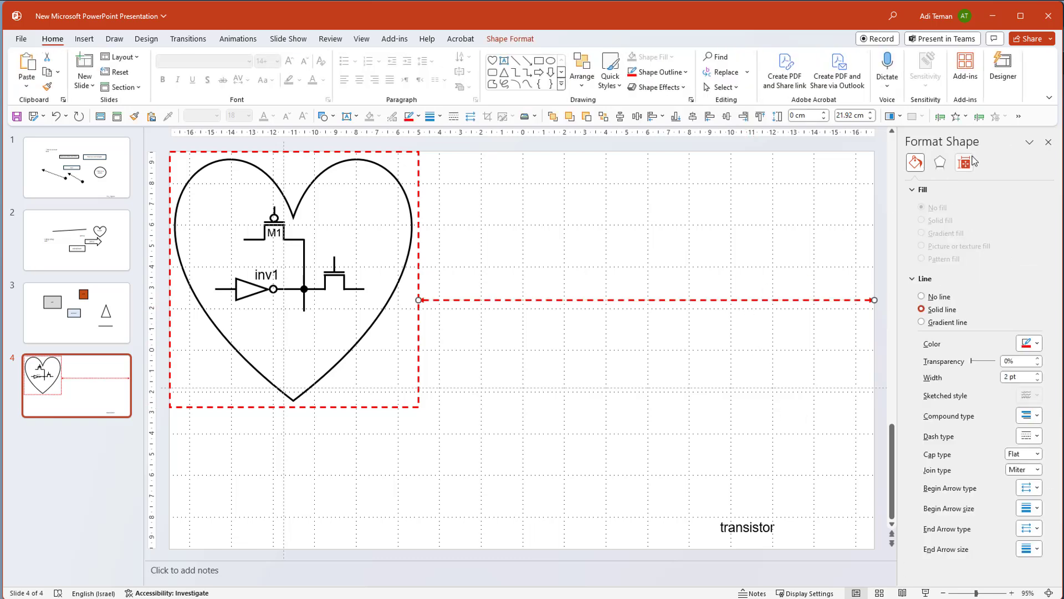
{"action": "left_click", "coordinate": [965, 163]}
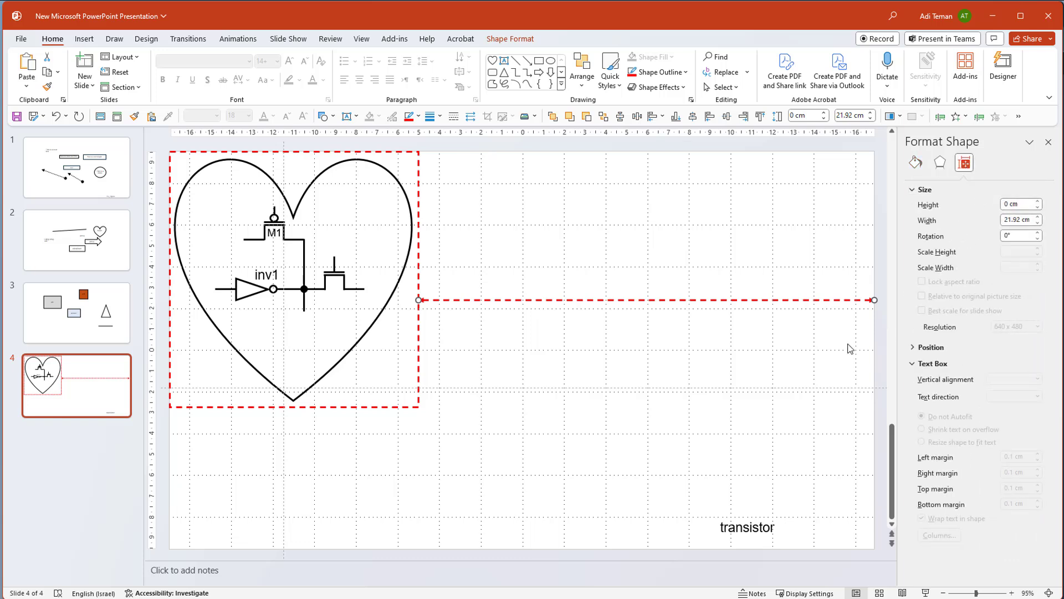
Step: Add a centred red '22cm' text label above the middle of the horizontal arrow
{"action": "left_click", "coordinate": [347, 116]}
{"action": "left_click_drag", "start_coordinate": [583, 279], "coordinate": [665, 284]}
{"action": "type", "text": "22"}
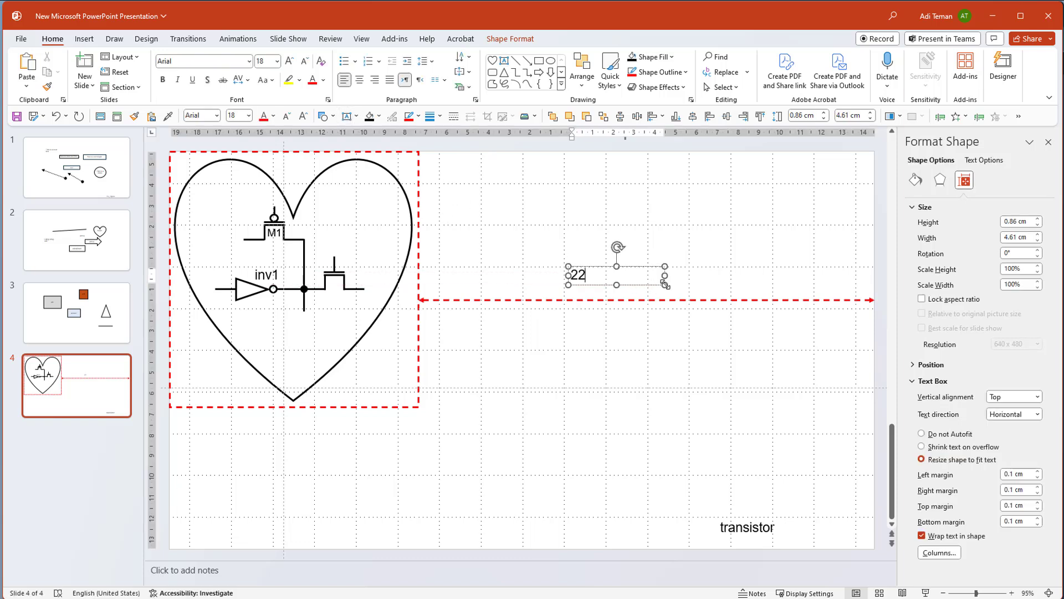
{"action": "type", "text": "cm"}
{"action": "key", "text": "ctrl+e"}
{"action": "left_click_drag", "start_coordinate": [652, 266], "coordinate": [670, 279]}
{"action": "left_click", "coordinate": [264, 118]}
{"action": "left_click", "coordinate": [652, 334]}
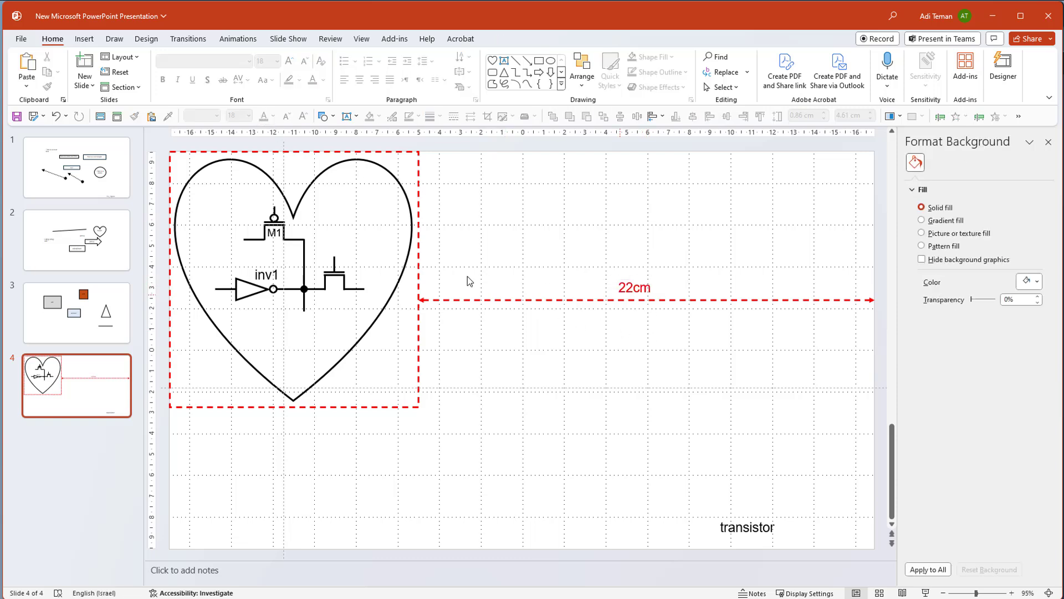
Step: Duplicate the dashed arrow, shorten the copy to about 9 cm, and rotate it vertical
{"action": "left_click", "coordinate": [652, 300]}
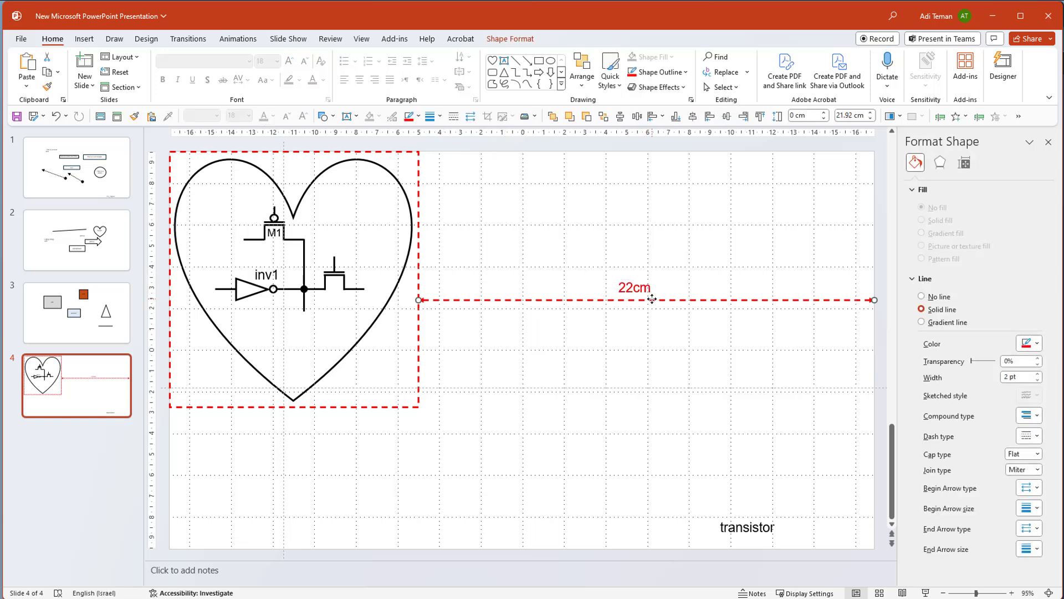
{"action": "key", "text": "ctrl+d"}
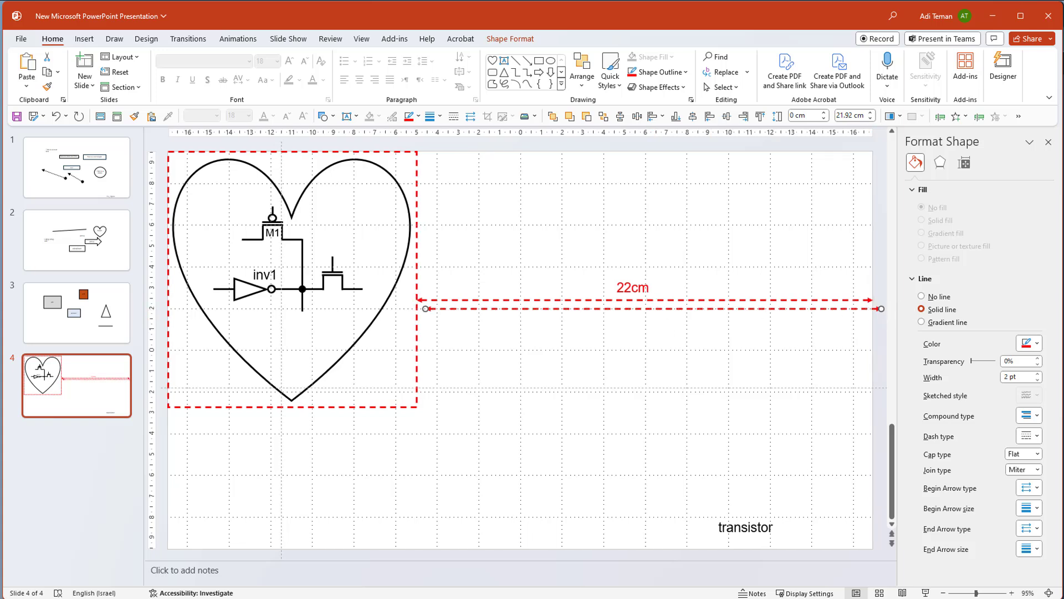
{"action": "left_click_drag", "start_coordinate": [881, 308], "coordinate": [611, 311]}
{"action": "key", "text": "alt+Right"}
{"action": "key", "text": "alt+Right"}
{"action": "key", "text": "alt+Right"}
{"action": "key", "text": "alt+Right"}
{"action": "key", "text": "alt+Right"}
{"action": "key", "text": "alt+Right"}
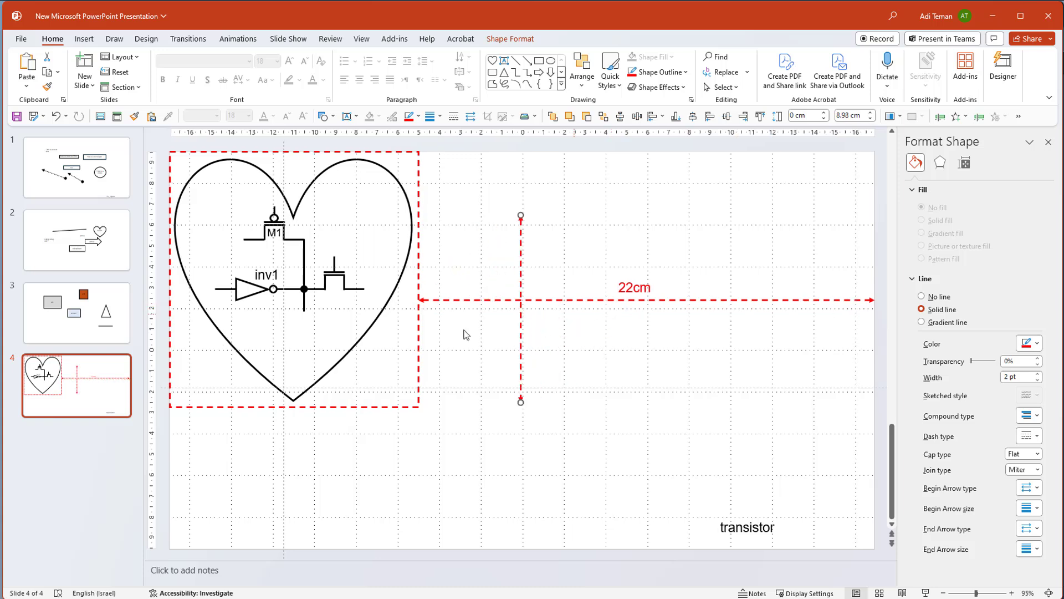
Step: Move the vertical arrow below the heart frame and shorten it from its top end
{"action": "left_click_drag", "start_coordinate": [520, 336], "coordinate": [282, 482]}
{"action": "left_click_drag", "start_coordinate": [283, 364], "coordinate": [282, 403]}
{"action": "left_click", "coordinate": [319, 438]}
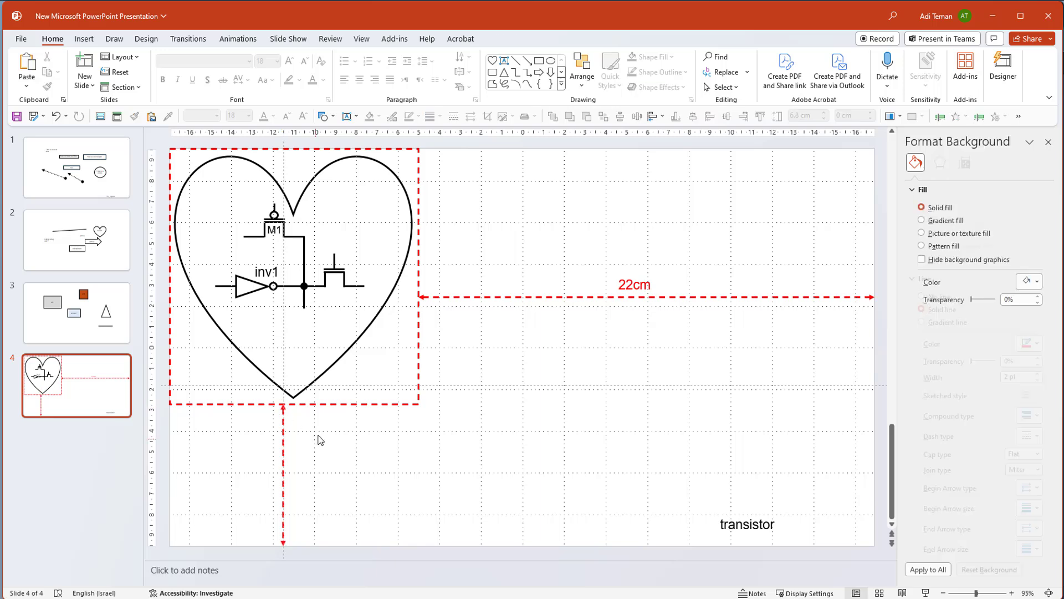
Step: Copy the red 22cm label beside the vertical arrow and check the arrow's 6.8 cm size
{"action": "left_click", "coordinate": [649, 285]}
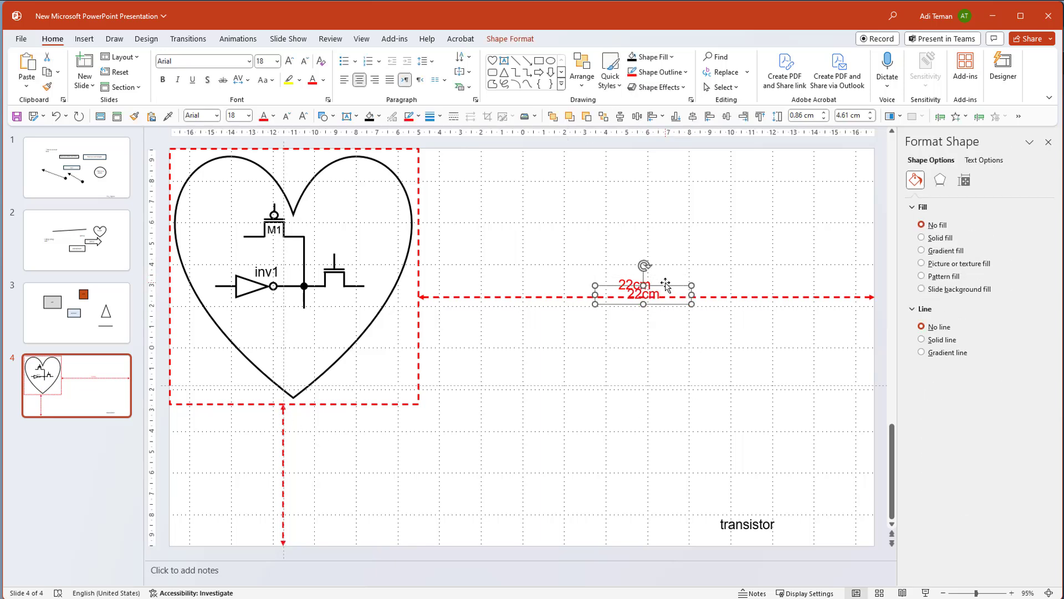
{"action": "left_click_drag", "start_coordinate": [658, 275], "coordinate": [265, 485]}
{"action": "left_click", "coordinate": [282, 541]}
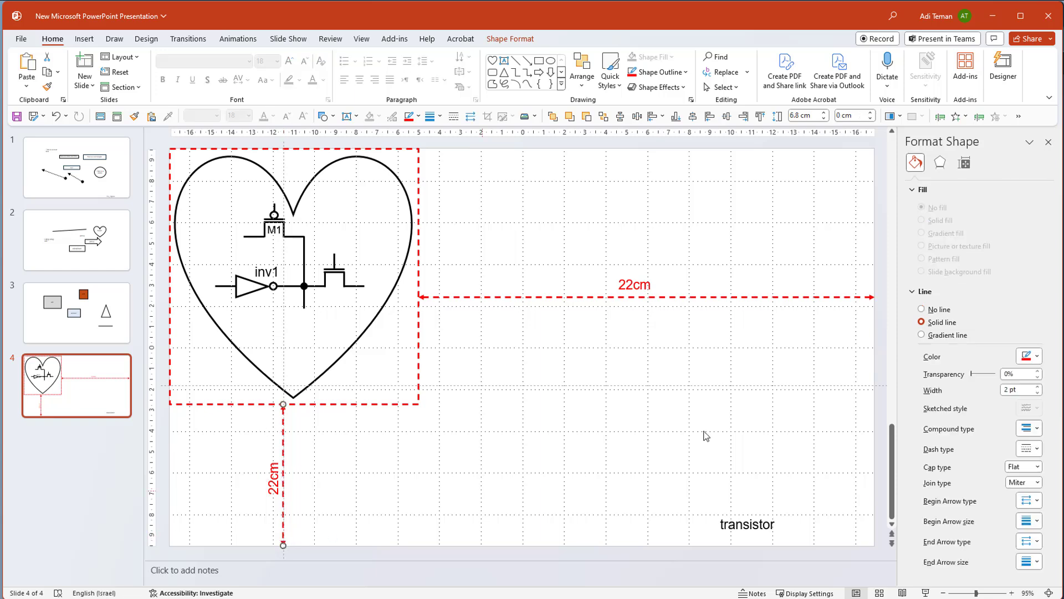
{"action": "left_click", "coordinate": [965, 162]}
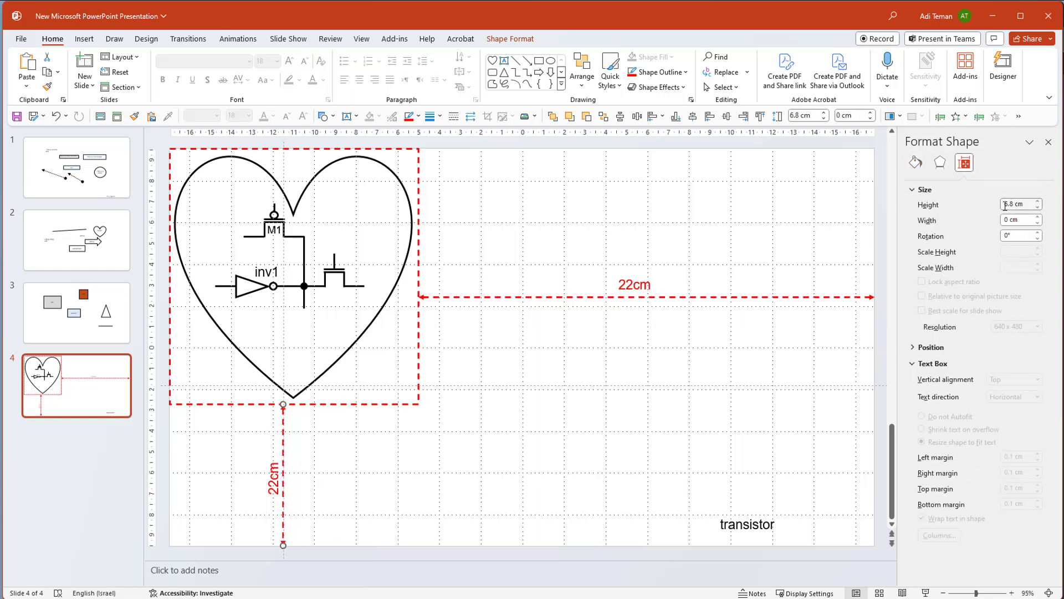